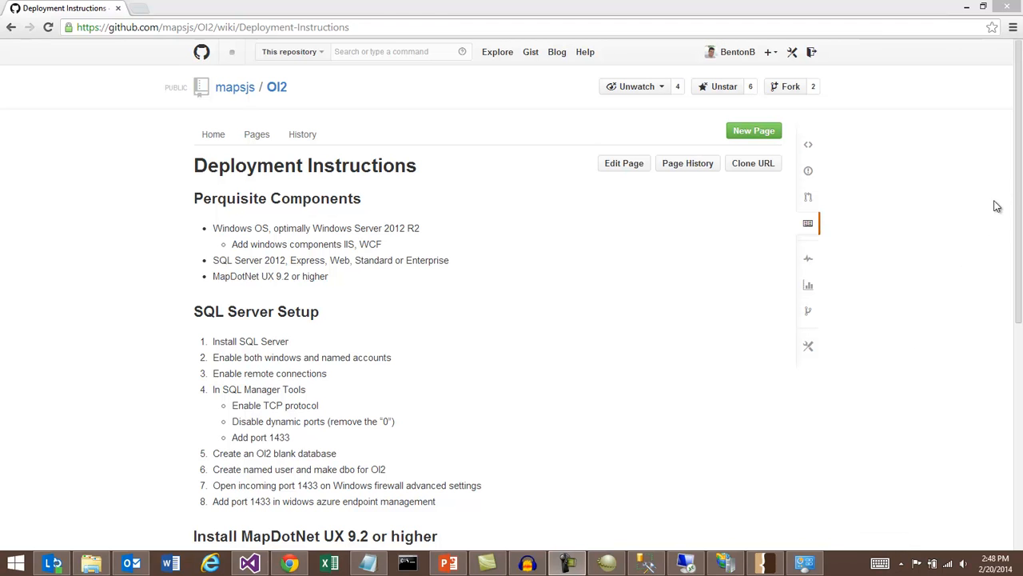
Review the OI2 deployment instructions, including the link for downloading the latest MapDotNet version
{"action": "left_click_drag", "start_coordinate": [1016, 190], "coordinate": [1013, 369]}
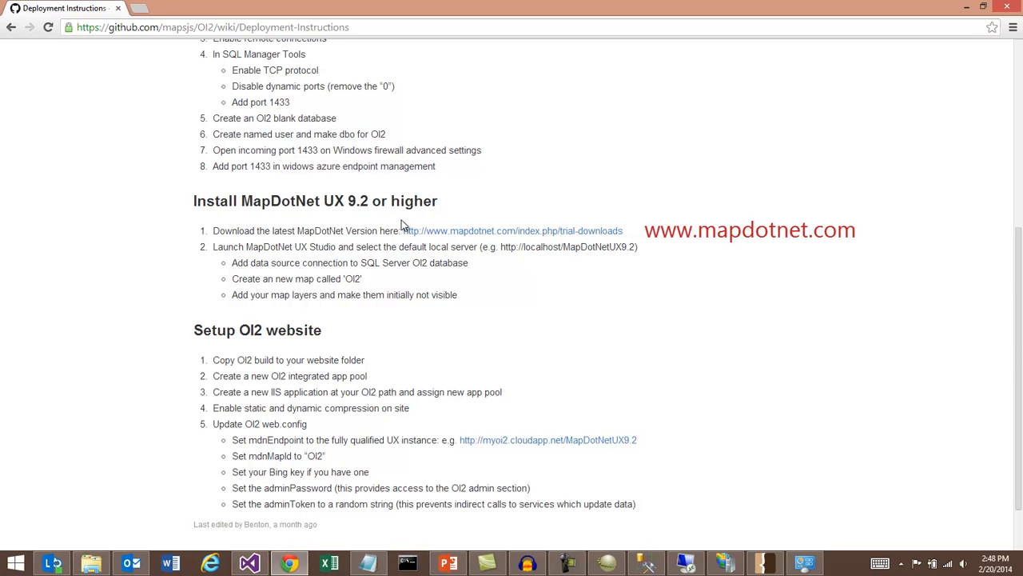
{"action": "left_click_drag", "start_coordinate": [402, 231], "coordinate": [631, 237]}
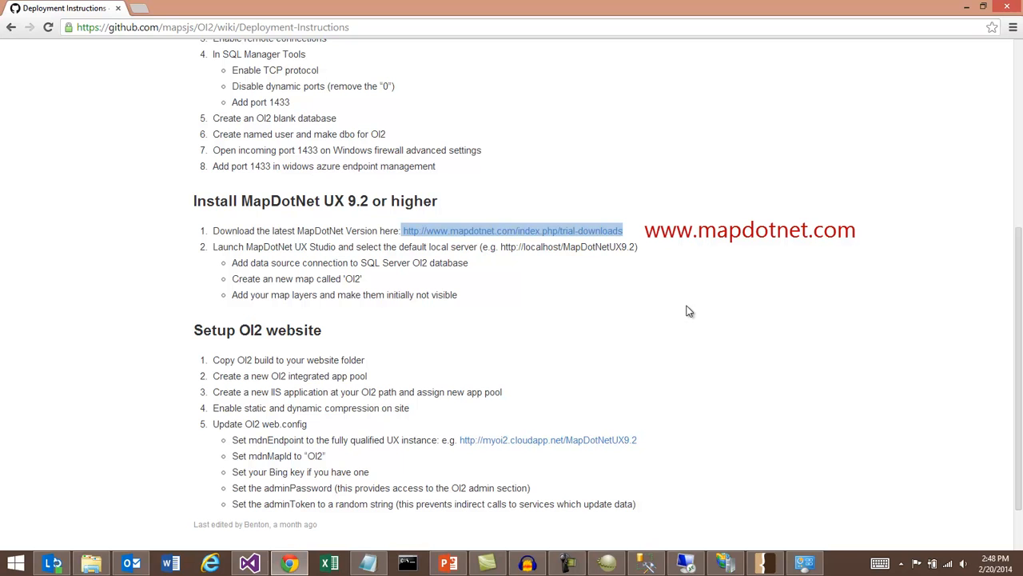
{"action": "left_click_drag", "start_coordinate": [1019, 384], "coordinate": [1020, 164]}
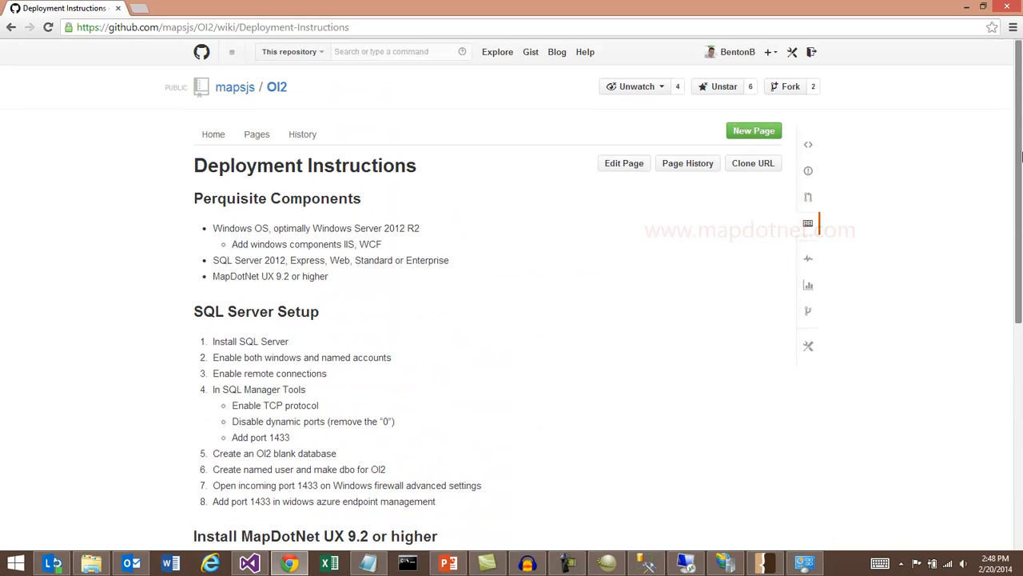
Switch to Visual Studio and examine the mdnEndpoint and mdnMapId settings in the OI2 project's web.config
{"action": "left_click", "coordinate": [249, 564]}
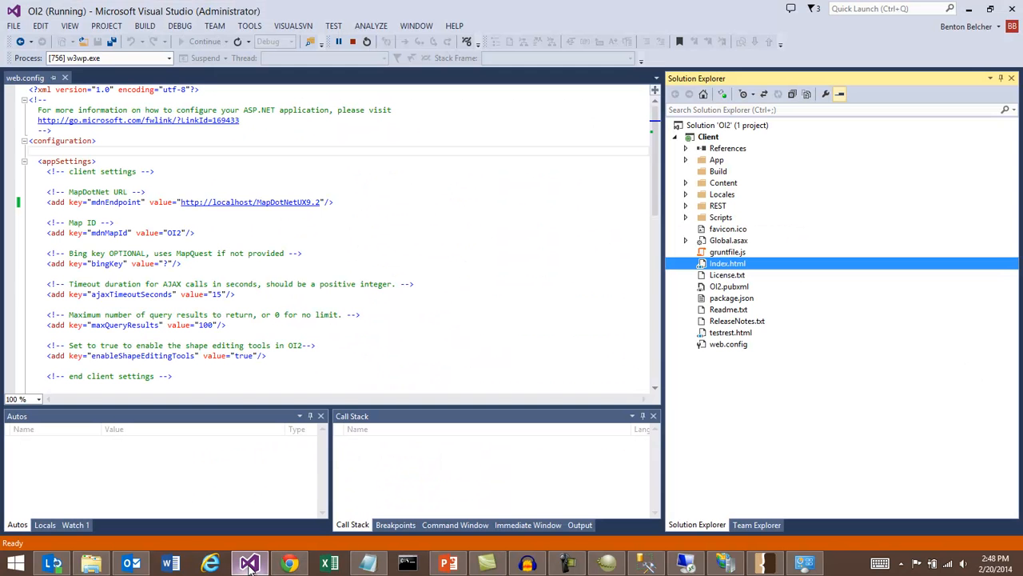
{"action": "left_click", "coordinate": [729, 347]}
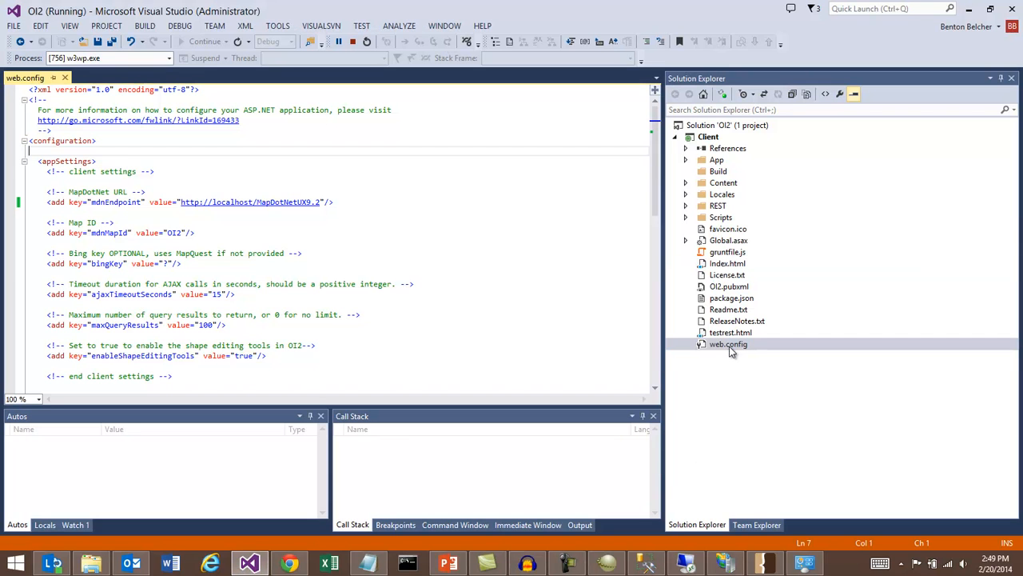
{"action": "left_click_drag", "start_coordinate": [176, 202], "coordinate": [322, 206]}
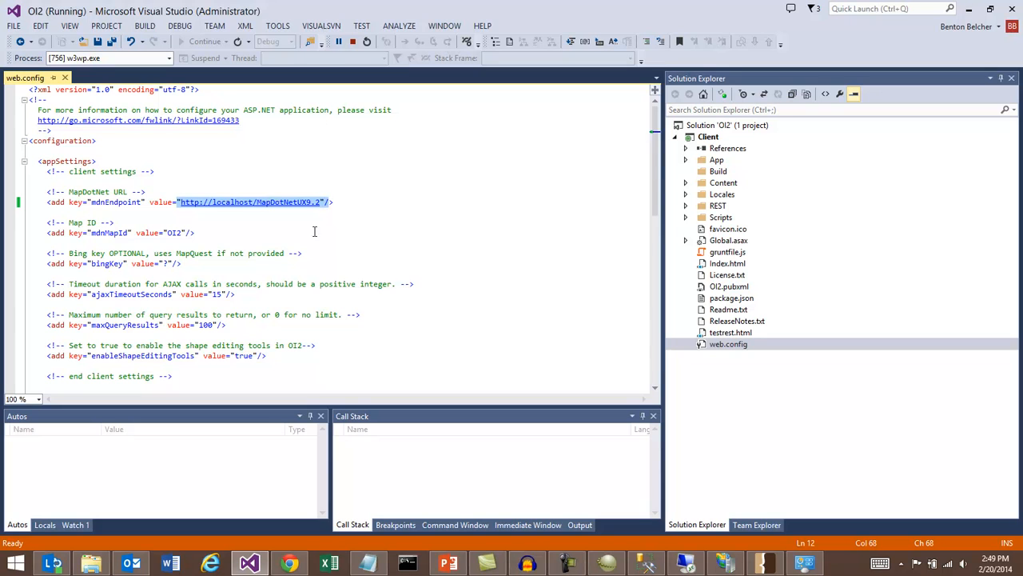
{"action": "left_click_drag", "start_coordinate": [164, 233], "coordinate": [189, 233]}
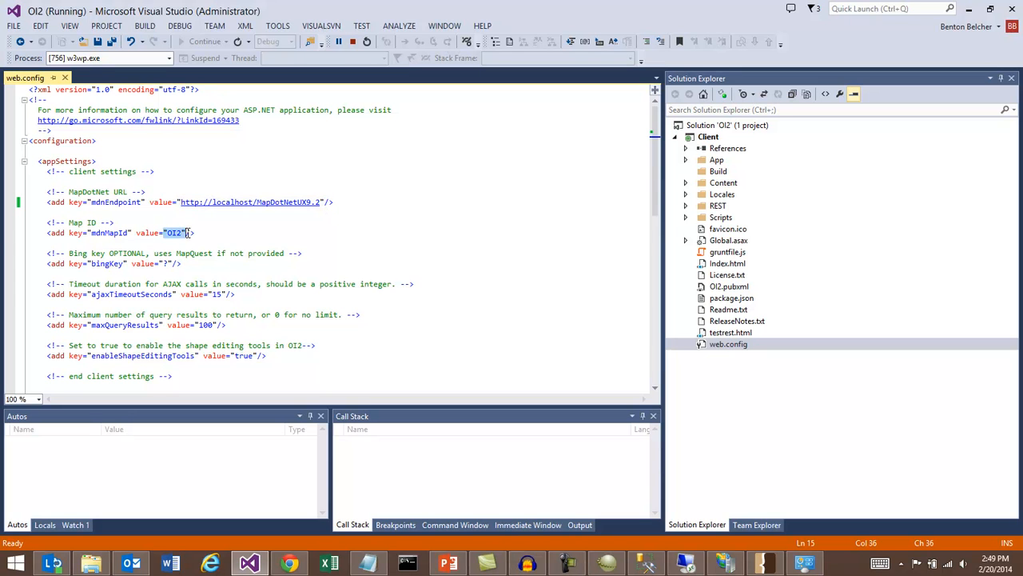
{"action": "left_click", "coordinate": [420, 326]}
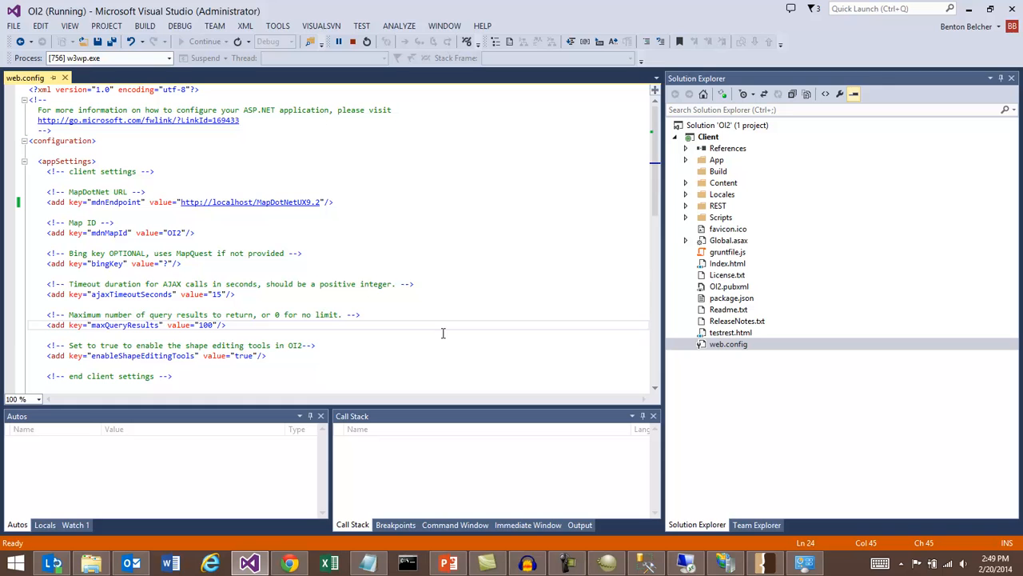
Switch to MapDotNet UX Studio and create a new map named OI2 from a template
{"action": "left_click", "coordinate": [607, 563]}
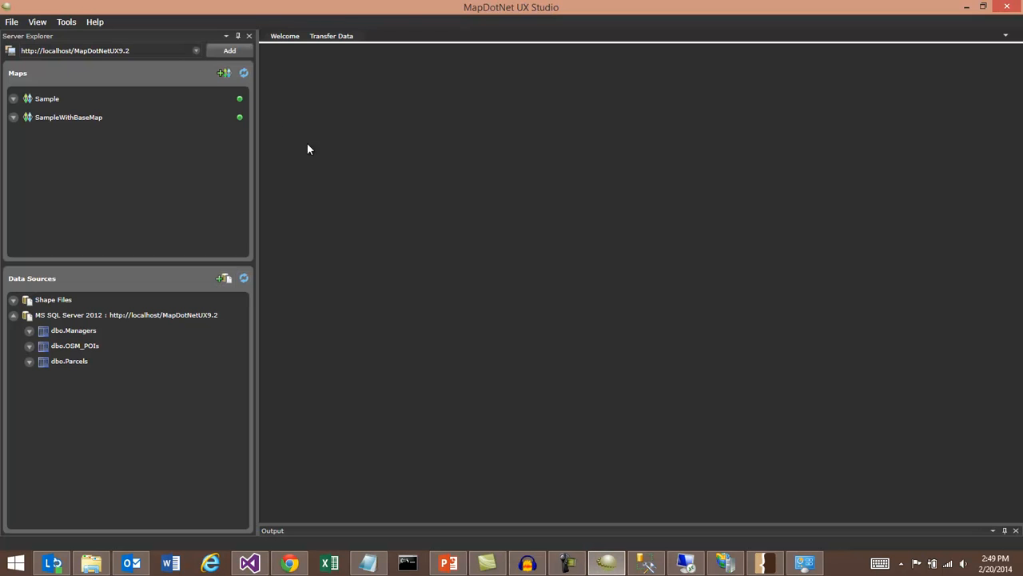
{"action": "left_click", "coordinate": [223, 73]}
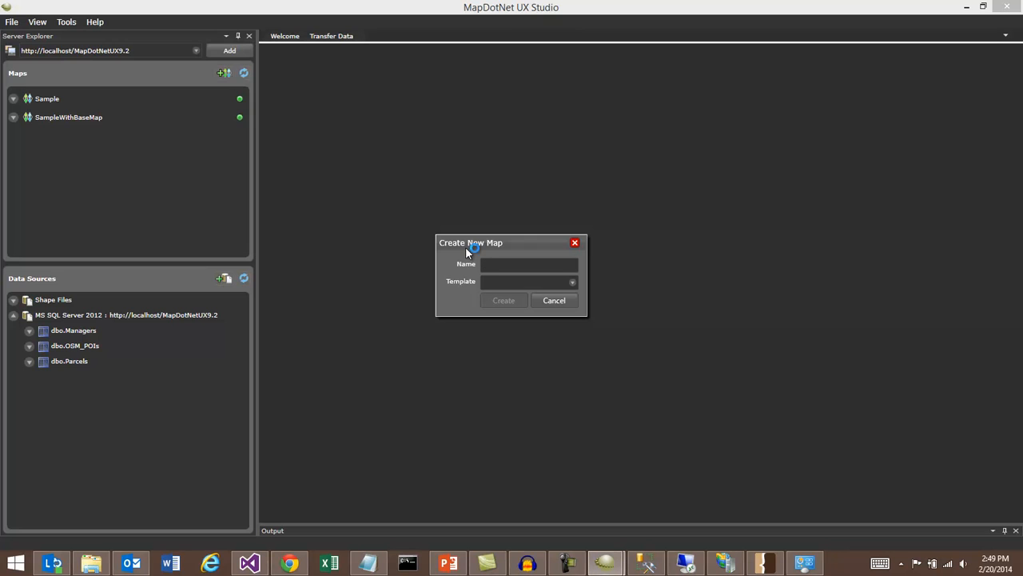
{"action": "type", "text": "OI2"}
{"action": "left_click", "coordinate": [545, 280]}
{"action": "left_click", "coordinate": [518, 316]}
{"action": "left_click", "coordinate": [506, 301]}
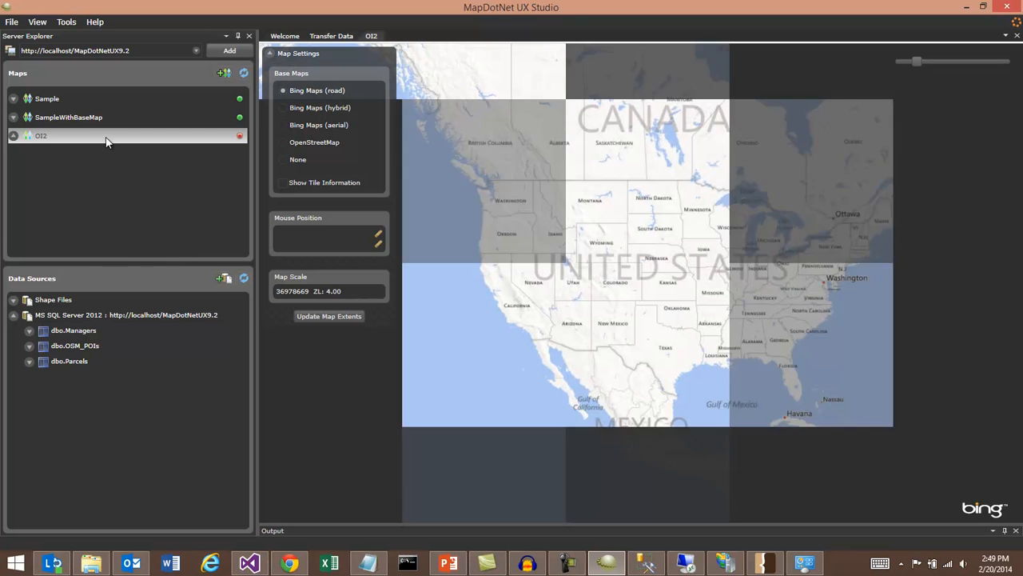
Add a POIs layer to the OI2 map from the MS SQL Server 2012 table dbo.OSM_POIs and make it not visible
{"action": "right_click", "coordinate": [106, 137]}
{"action": "left_click", "coordinate": [145, 185]}
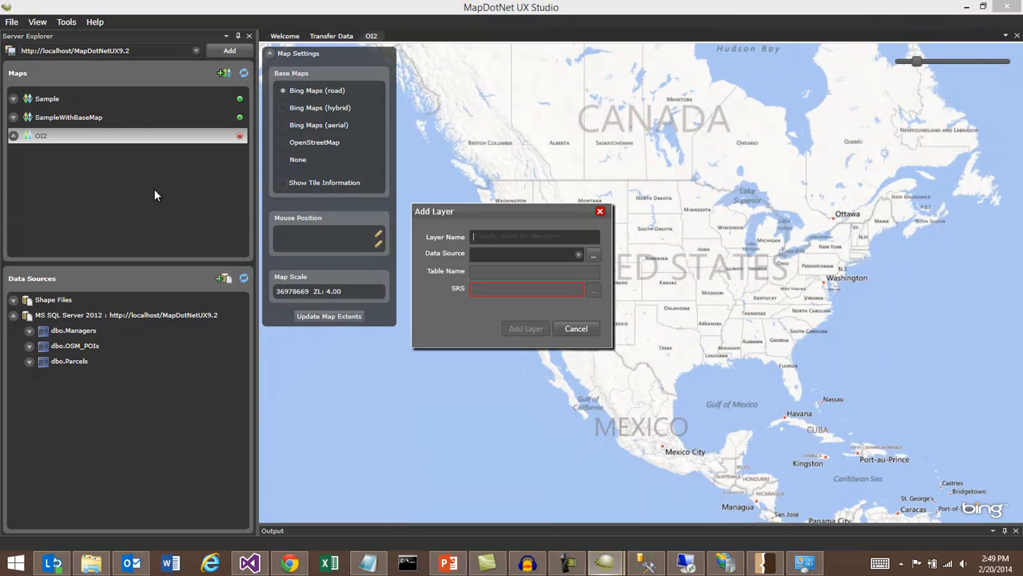
{"action": "left_click", "coordinate": [519, 253]}
{"action": "left_click", "coordinate": [525, 284]}
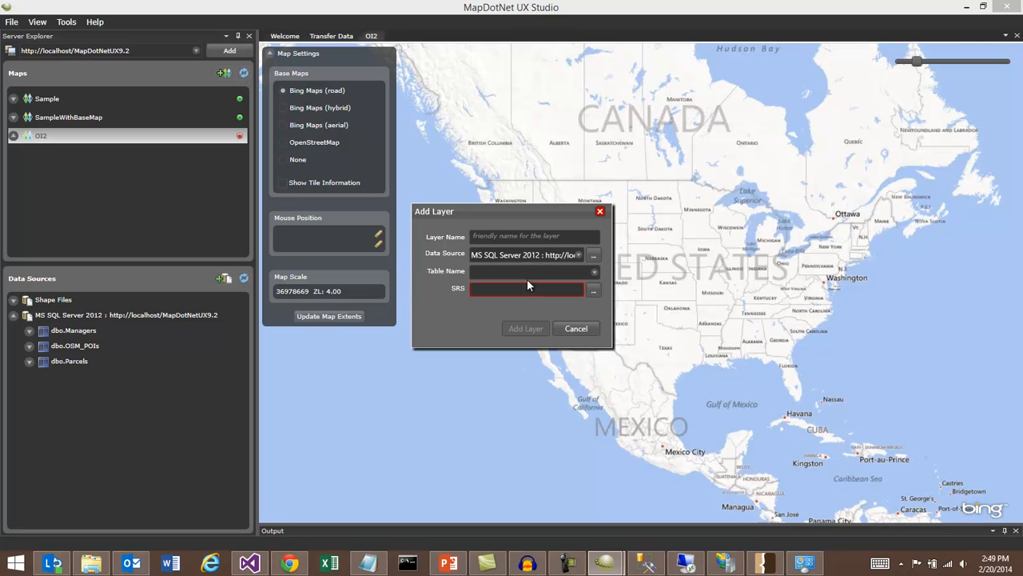
{"action": "left_click", "coordinate": [531, 273]}
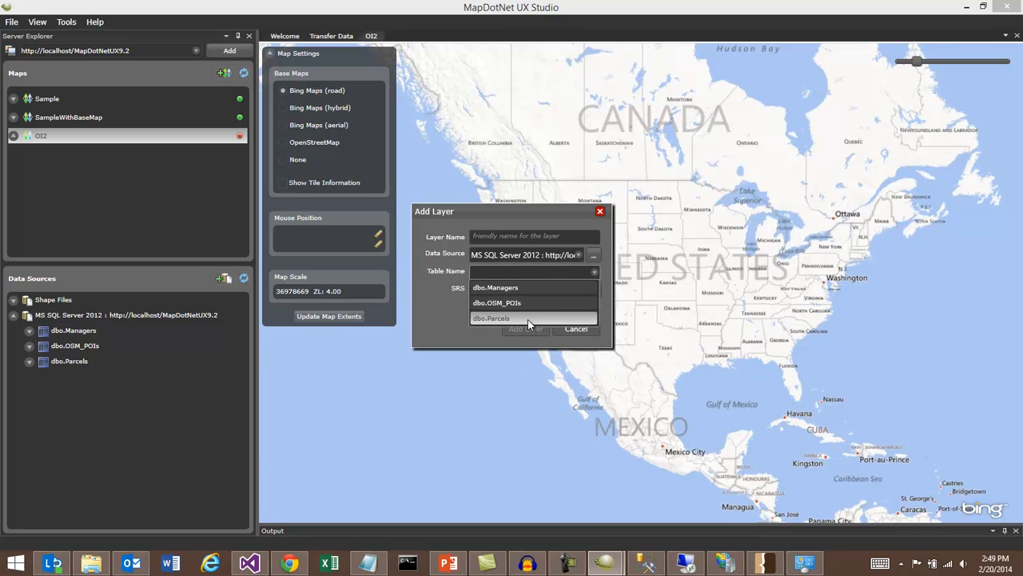
{"action": "left_click", "coordinate": [496, 302]}
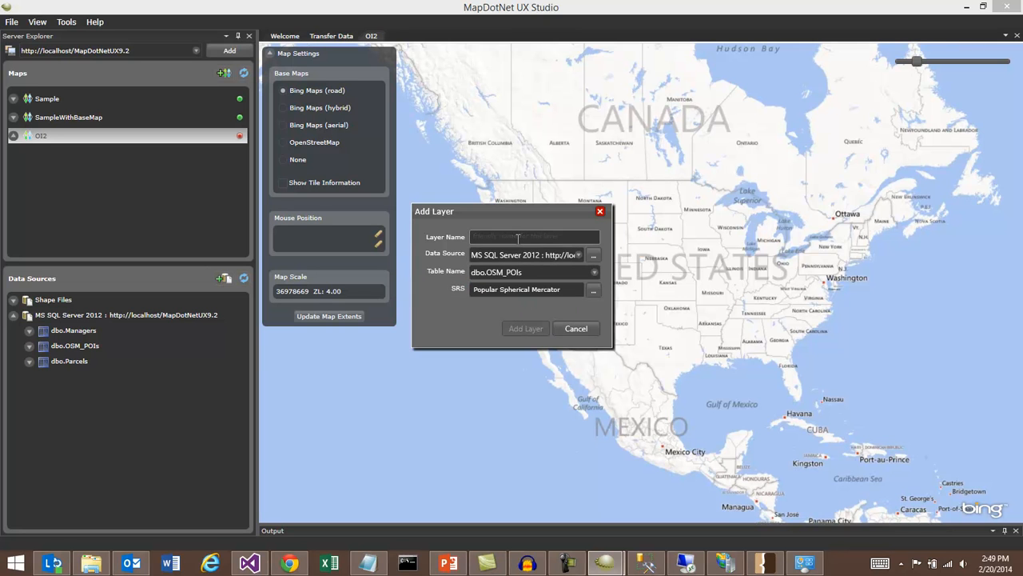
{"action": "left_click", "coordinate": [518, 238]}
{"action": "type", "text": "POIs"}
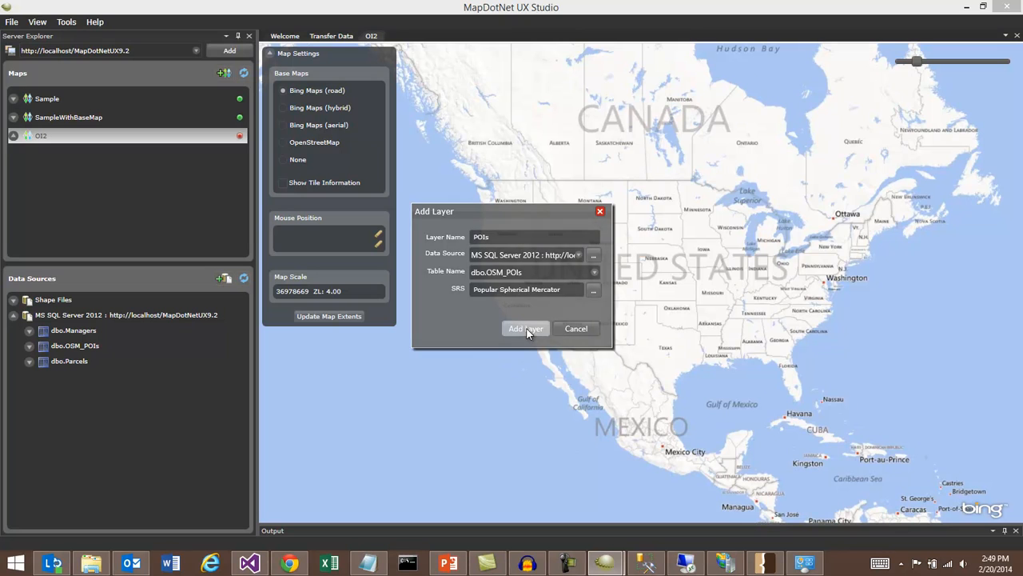
{"action": "left_click", "coordinate": [526, 328]}
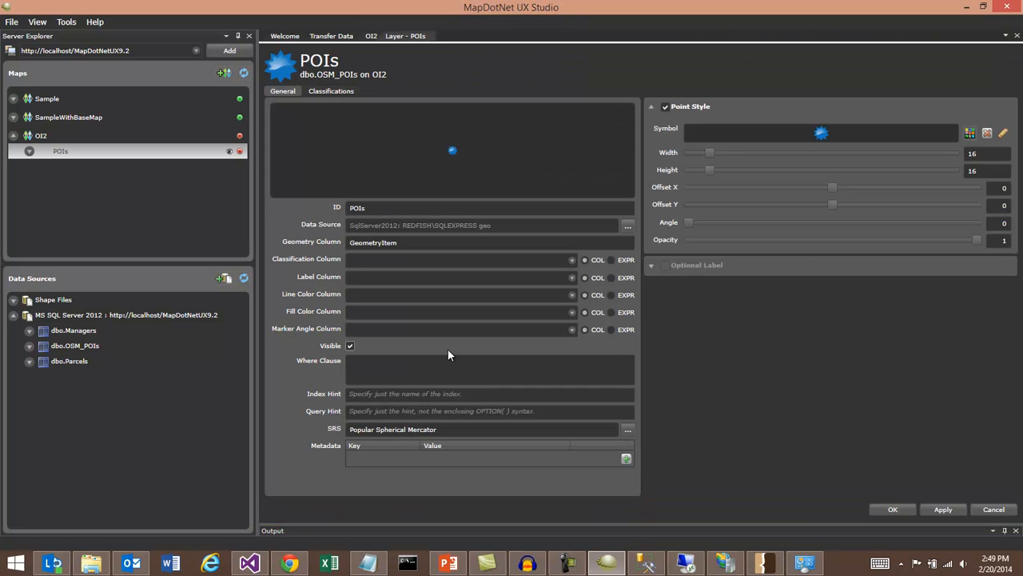
{"action": "left_click", "coordinate": [350, 346]}
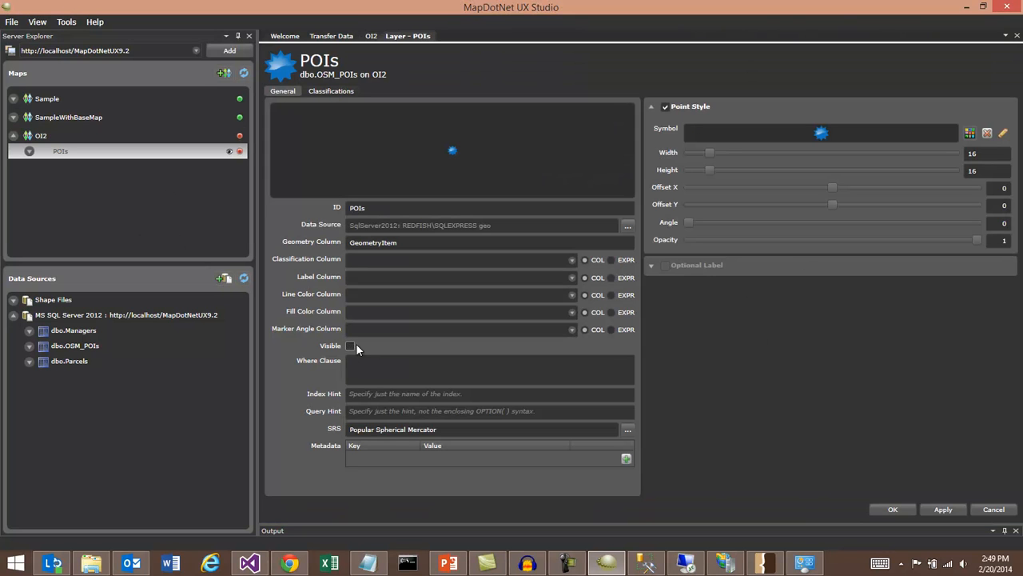
{"action": "left_click", "coordinate": [891, 509]}
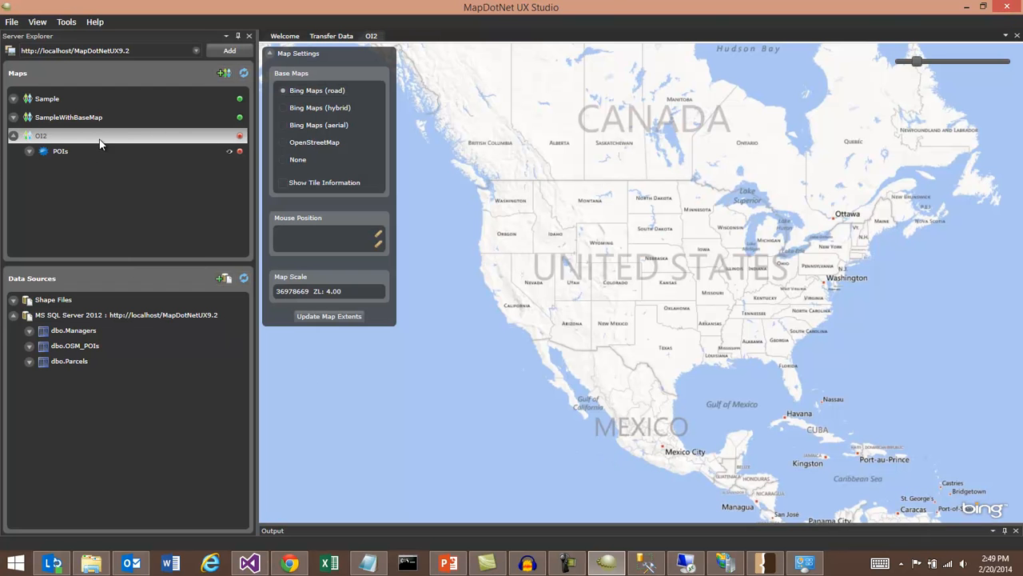
Add a Parcels layer to the OI2 map from the MS SQL Server 2012 table dbo.Parcels
{"action": "right_click", "coordinate": [99, 139]}
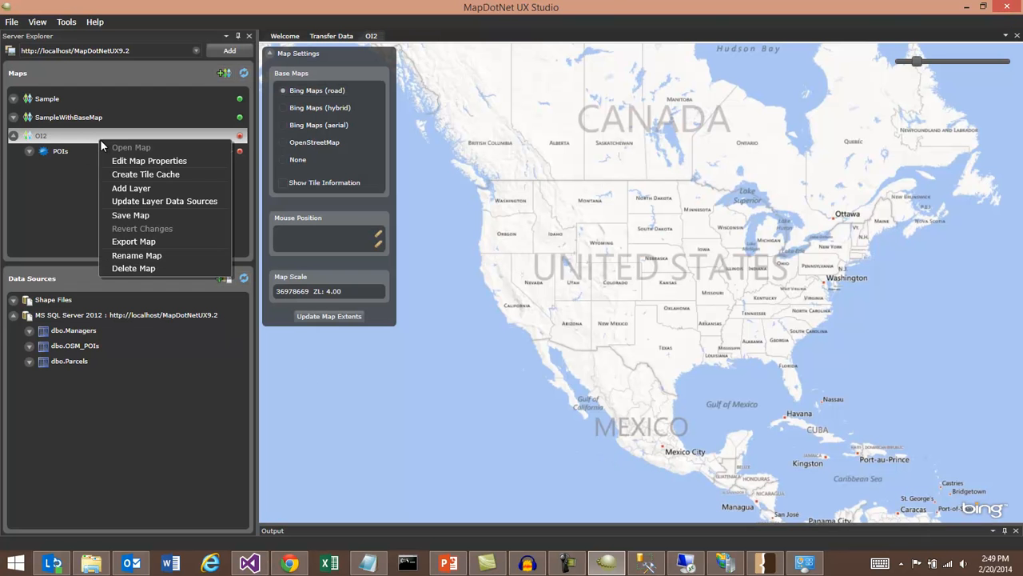
{"action": "left_click", "coordinate": [131, 188]}
{"action": "left_click", "coordinate": [553, 251]}
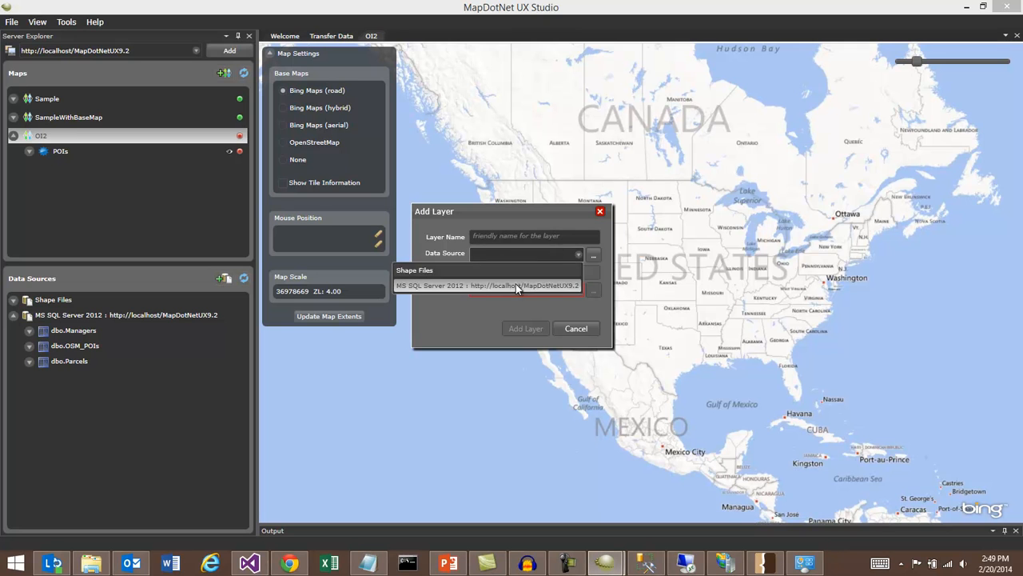
{"action": "left_click", "coordinate": [518, 284]}
{"action": "left_click", "coordinate": [526, 268]}
{"action": "left_click", "coordinate": [519, 313]}
{"action": "left_click", "coordinate": [520, 236]}
{"action": "type", "text": "Parcels"}
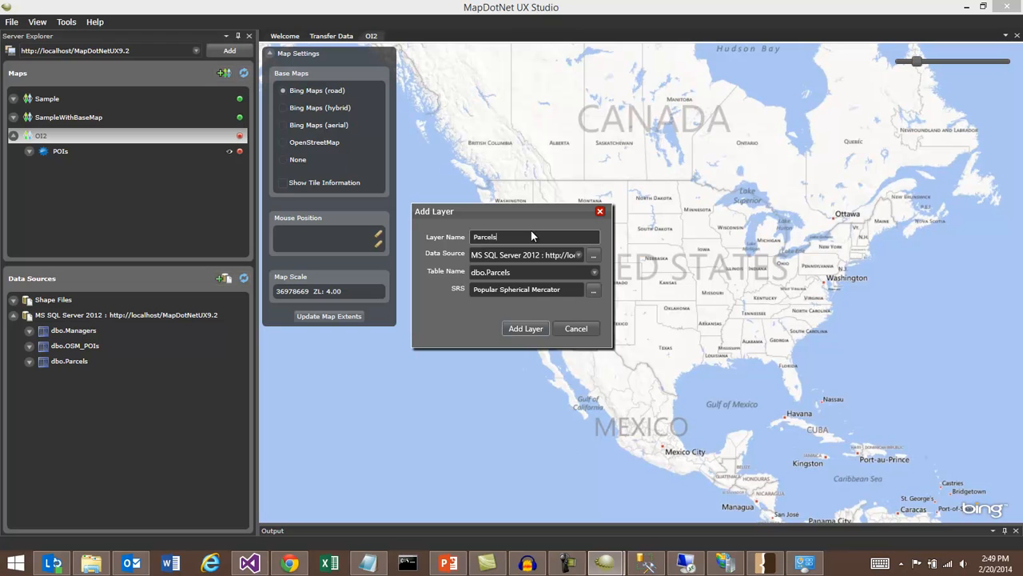
{"action": "left_click", "coordinate": [526, 328]}
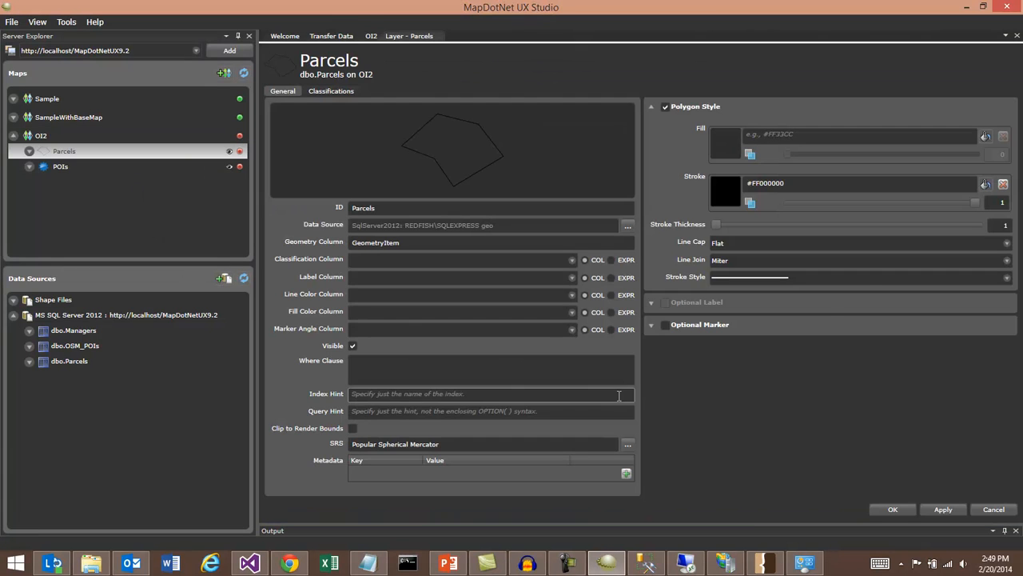
Set the Parcels layer's polygon stroke to gray (#FFADADAE), apply it, and save the OI2 map
{"action": "left_click", "coordinate": [986, 183]}
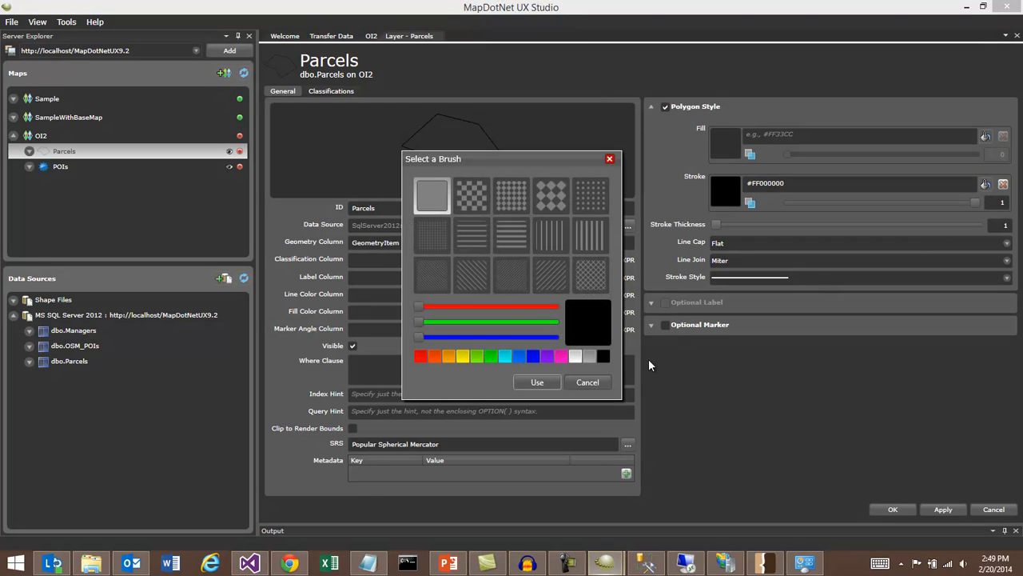
{"action": "left_click", "coordinate": [589, 356]}
{"action": "left_click", "coordinate": [537, 382]}
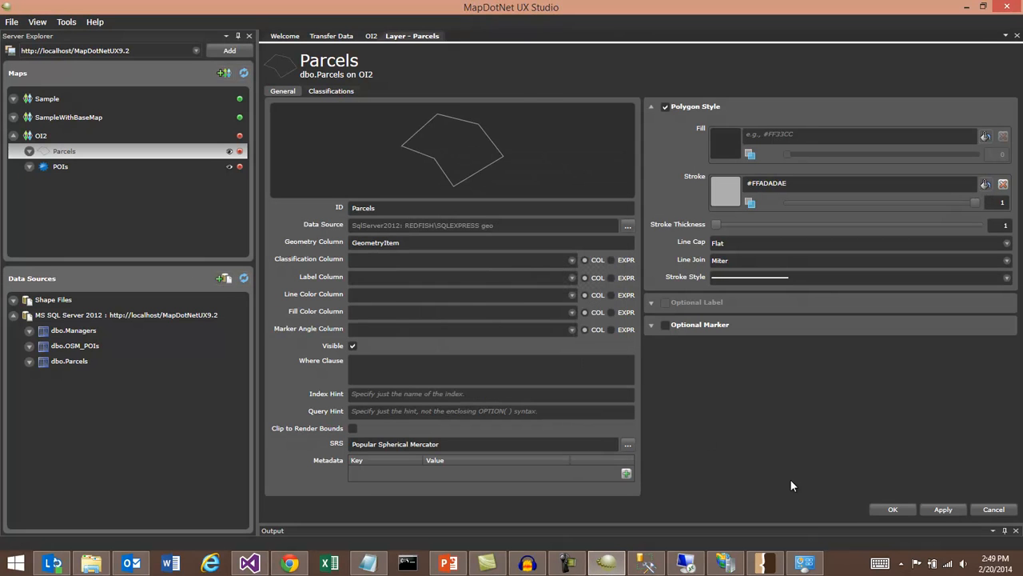
{"action": "left_click", "coordinate": [942, 512]}
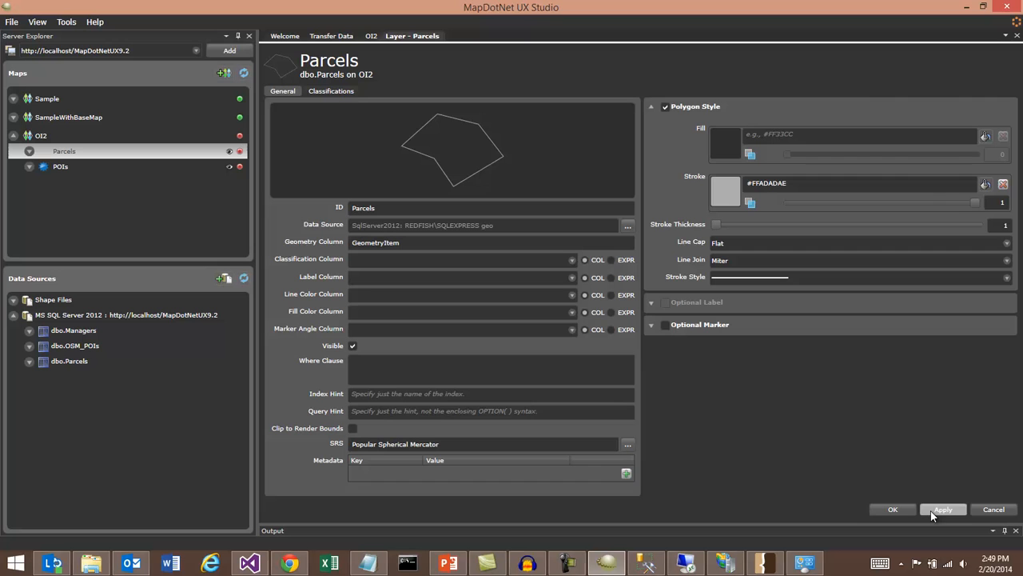
{"action": "left_click", "coordinate": [889, 509]}
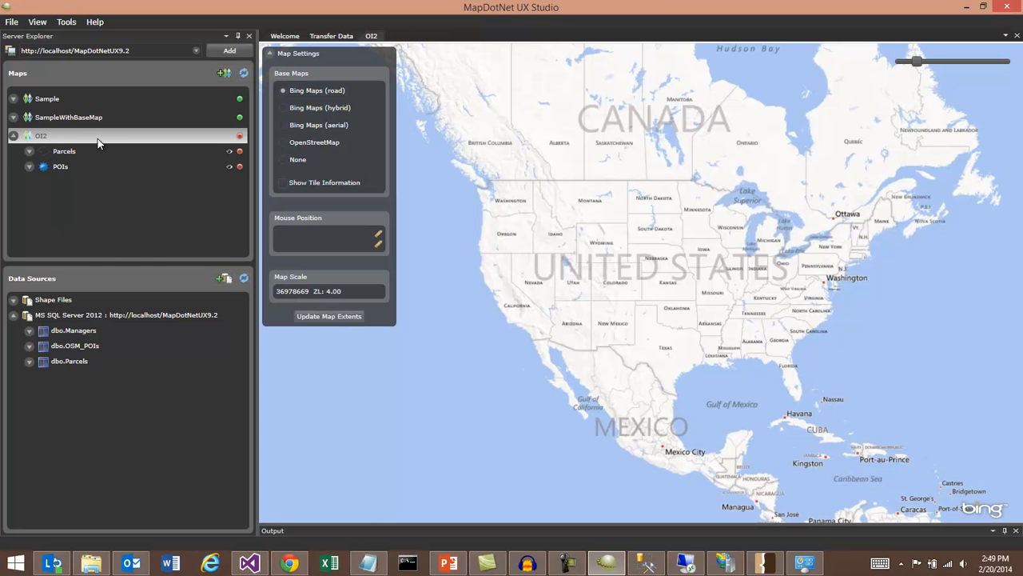
{"action": "right_click", "coordinate": [100, 144]}
{"action": "left_click", "coordinate": [129, 215]}
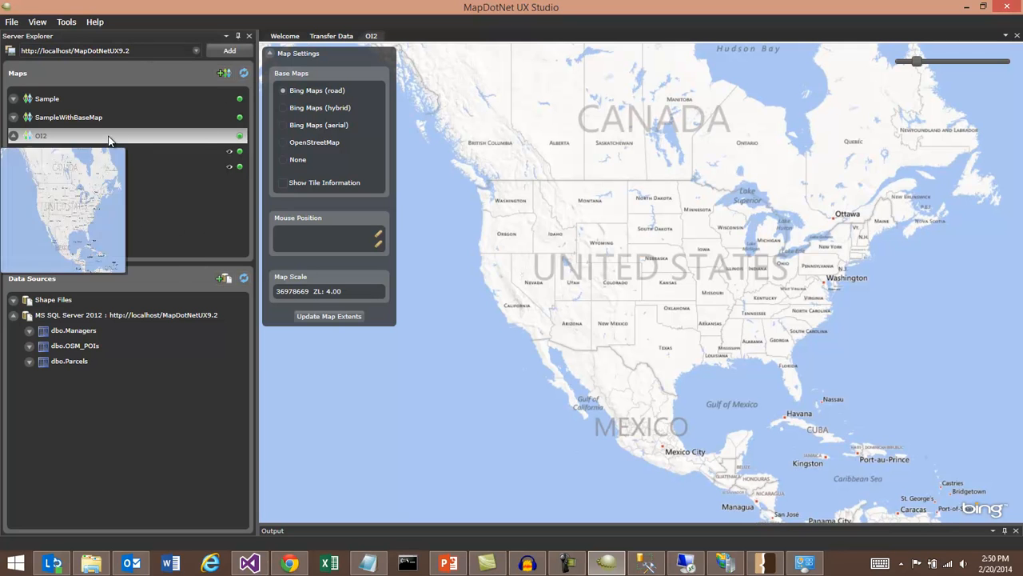
Switch to Visual Studio, stop the running debug session, and run the OI2 project's Index.html in Google Chrome
{"action": "left_click", "coordinate": [249, 562]}
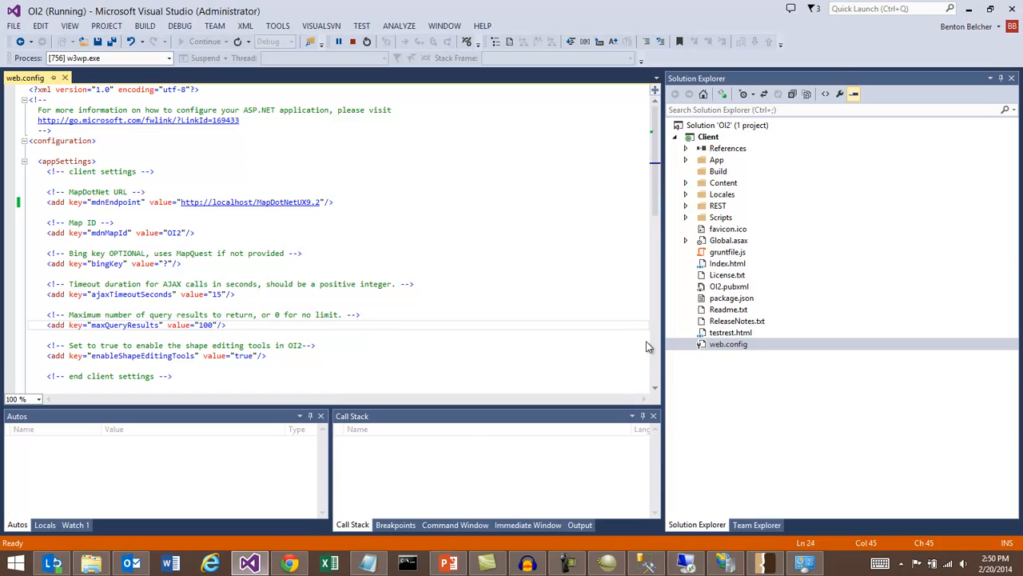
{"action": "left_click", "coordinate": [726, 264]}
{"action": "left_click", "coordinate": [352, 42]}
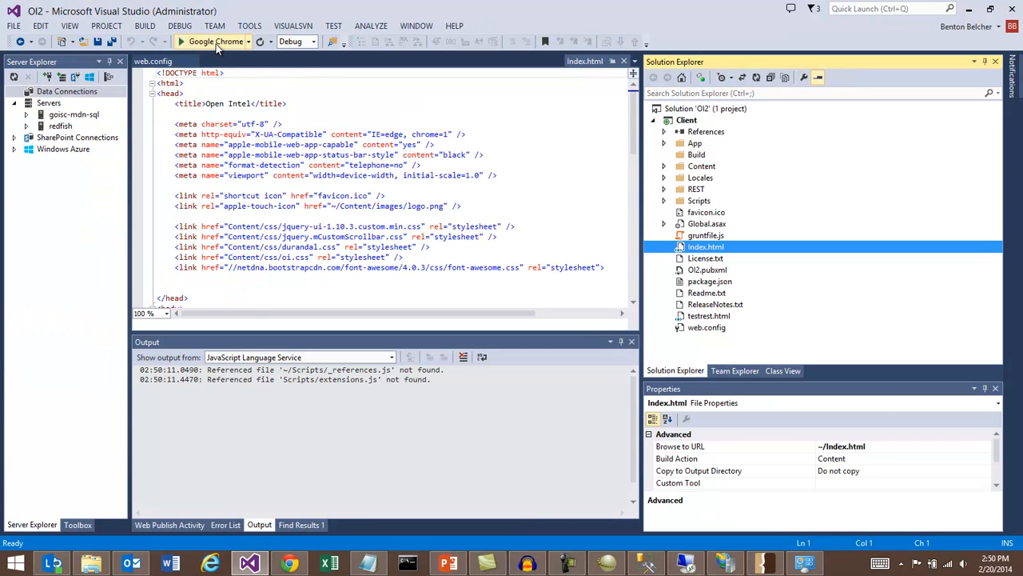
{"action": "left_click", "coordinate": [213, 44]}
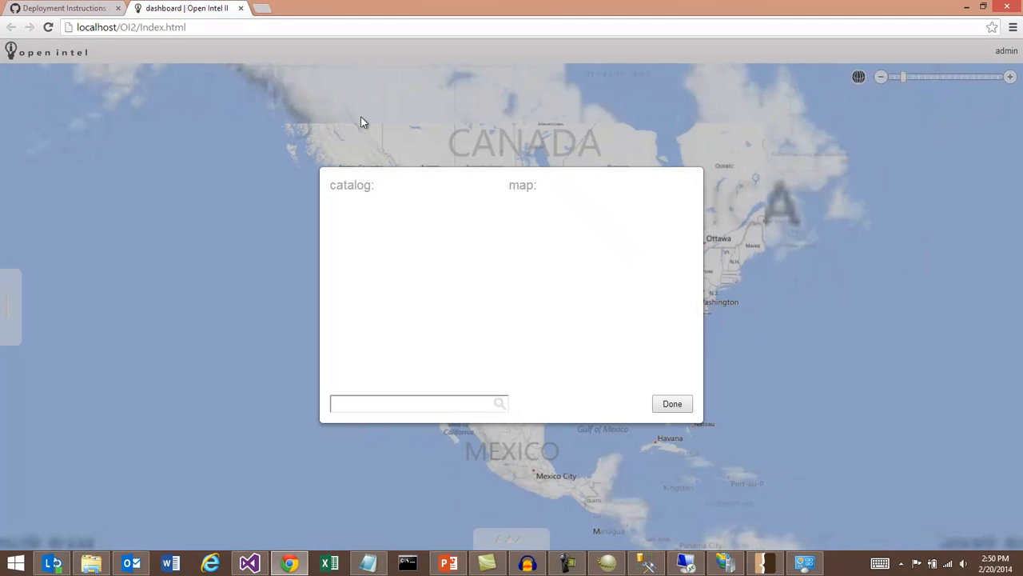
Open the Open Intel admin page at localhost/OI2/Index.html#admin
{"action": "left_click", "coordinate": [259, 30]}
{"action": "left_click", "coordinate": [259, 30]}
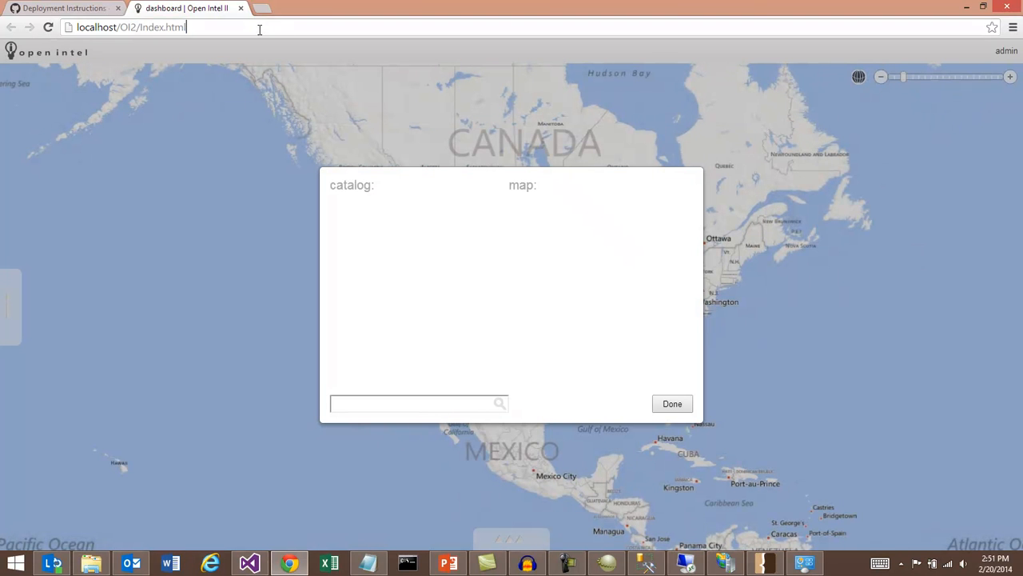
{"action": "type", "text": "#admin"}
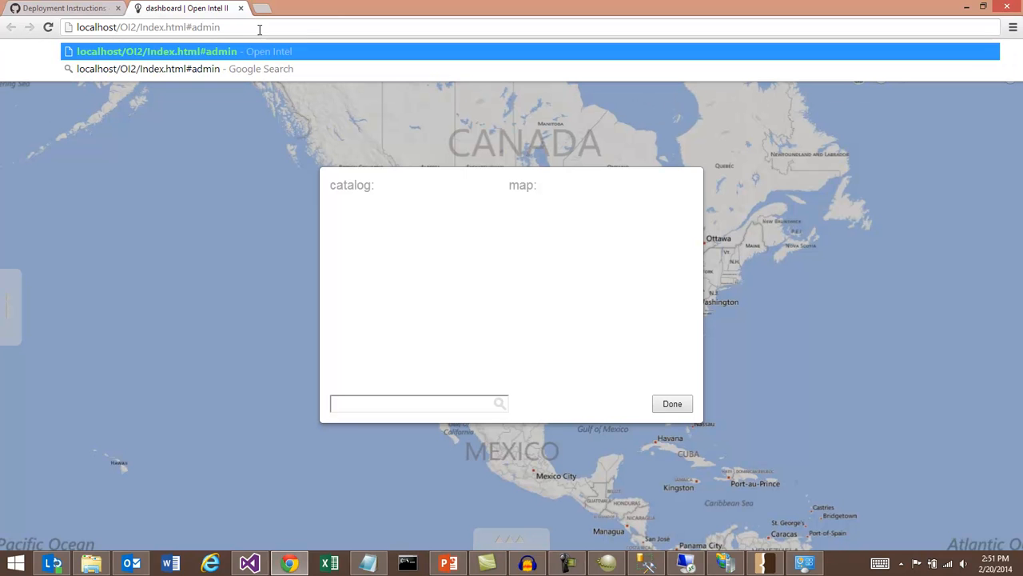
{"action": "left_click_drag", "start_coordinate": [263, 27], "coordinate": [190, 25]}
{"action": "left_click", "coordinate": [253, 29]}
{"action": "key", "text": "Return"}
{"action": "key", "text": "Return"}
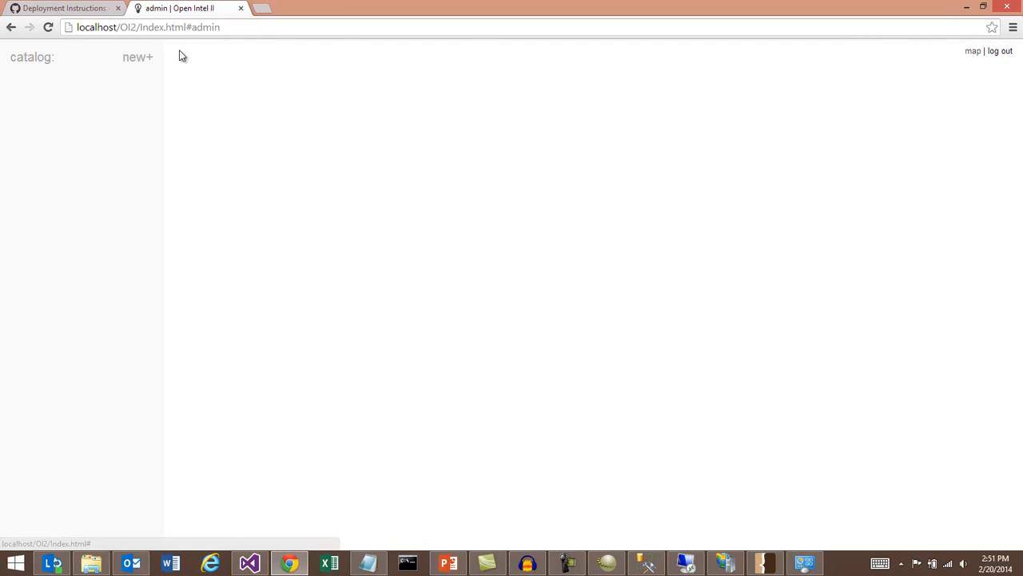
Create a new client layer in the catalog based on the MDN layer POIs
{"action": "left_click", "coordinate": [139, 58]}
{"action": "left_click", "coordinate": [493, 282]}
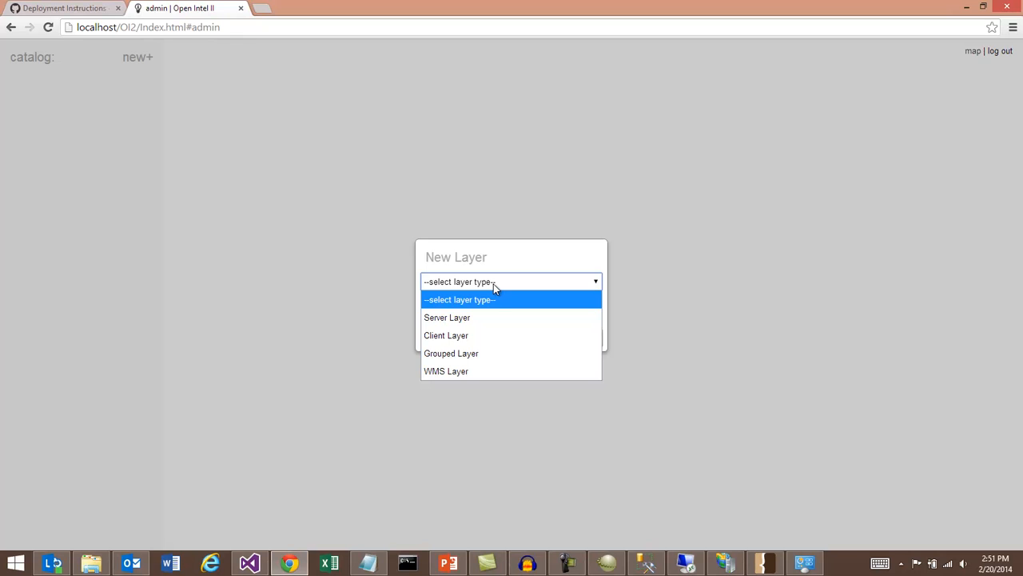
{"action": "left_click", "coordinate": [479, 334]}
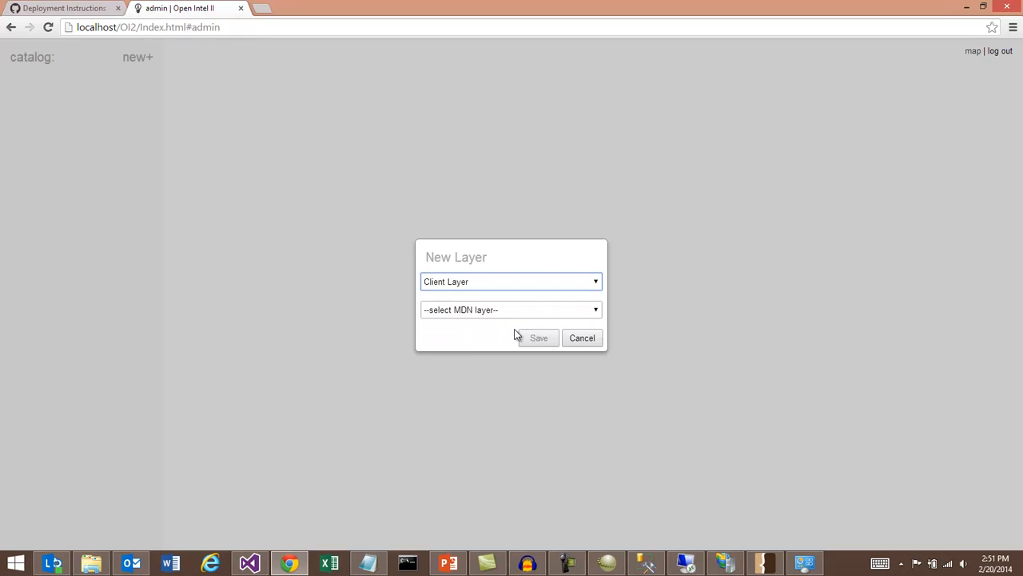
{"action": "left_click", "coordinate": [513, 314]}
{"action": "left_click", "coordinate": [488, 349]}
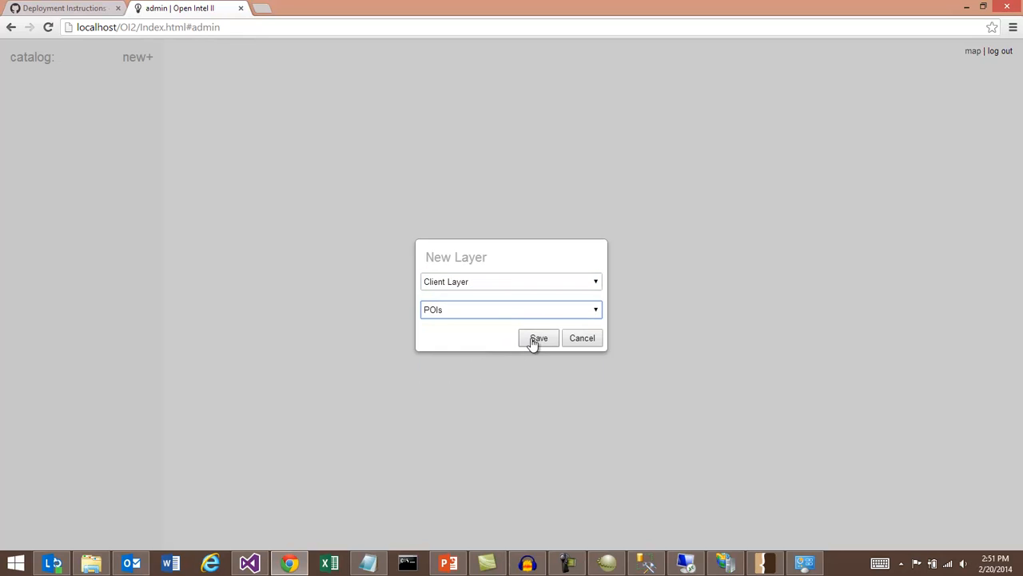
{"action": "left_click", "coordinate": [536, 340]}
Label the new client layer POIs, describe it as OSM POIs, and tag it Points
{"action": "left_click", "coordinate": [303, 83]}
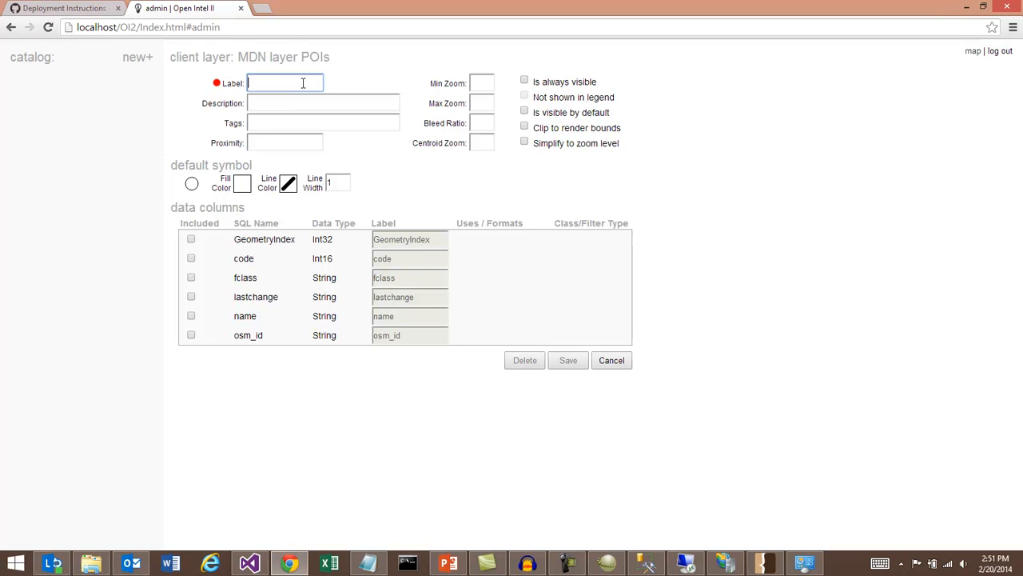
{"action": "type", "text": "POIs"}
{"action": "key", "text": "Tab"}
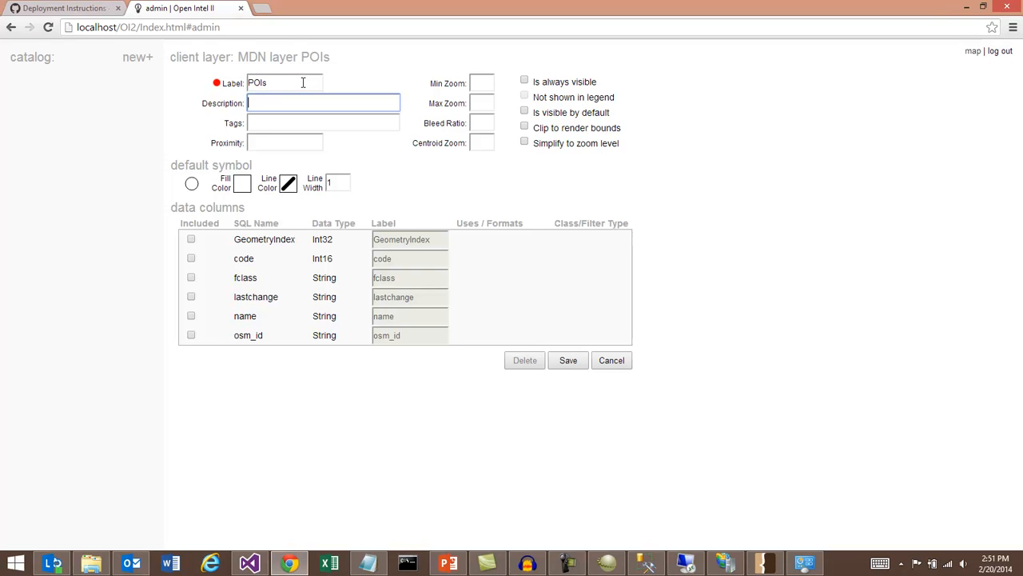
{"action": "type", "text": "OSM POIs"}
{"action": "key", "text": "Tab"}
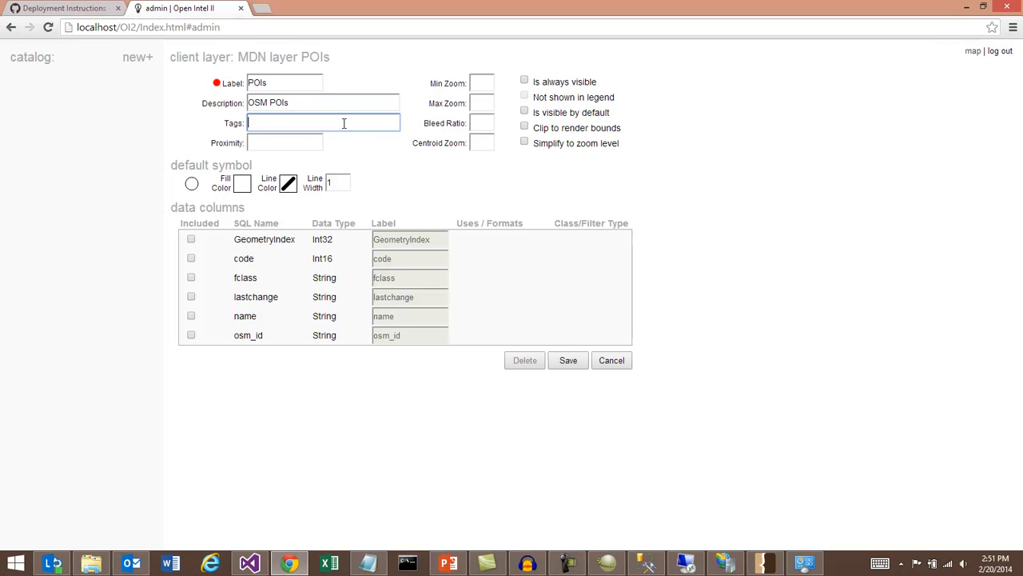
{"action": "type", "text": "PO"}
{"action": "left_click", "coordinate": [385, 152]}
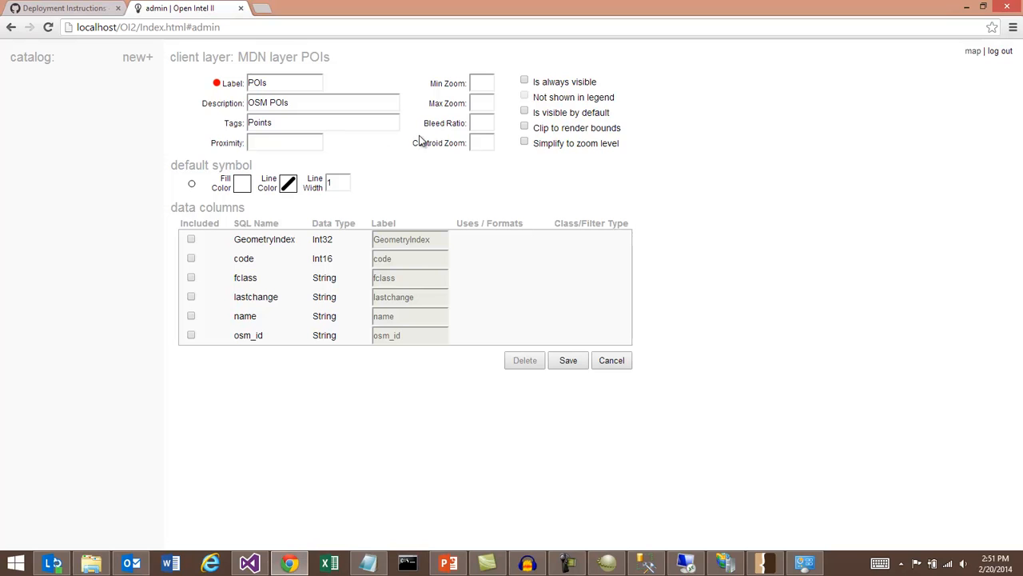
Set the POIs layer's max zoom to 20 and bleed ratio to 1.25, and enable default visibility, clipping to render bounds and simplifying to zoom level
{"action": "left_click", "coordinate": [479, 120]}
{"action": "left_click", "coordinate": [487, 81]}
{"action": "left_click", "coordinate": [480, 102]}
{"action": "type", "text": "20"}
{"action": "left_click", "coordinate": [473, 127]}
{"action": "type", "text": "1.25"}
{"action": "left_click", "coordinate": [525, 113]}
{"action": "left_click", "coordinate": [524, 128]}
{"action": "left_click", "coordinate": [524, 144]}
Set the fill color of the POIs layer's default symbol to red
{"action": "left_click", "coordinate": [241, 187]}
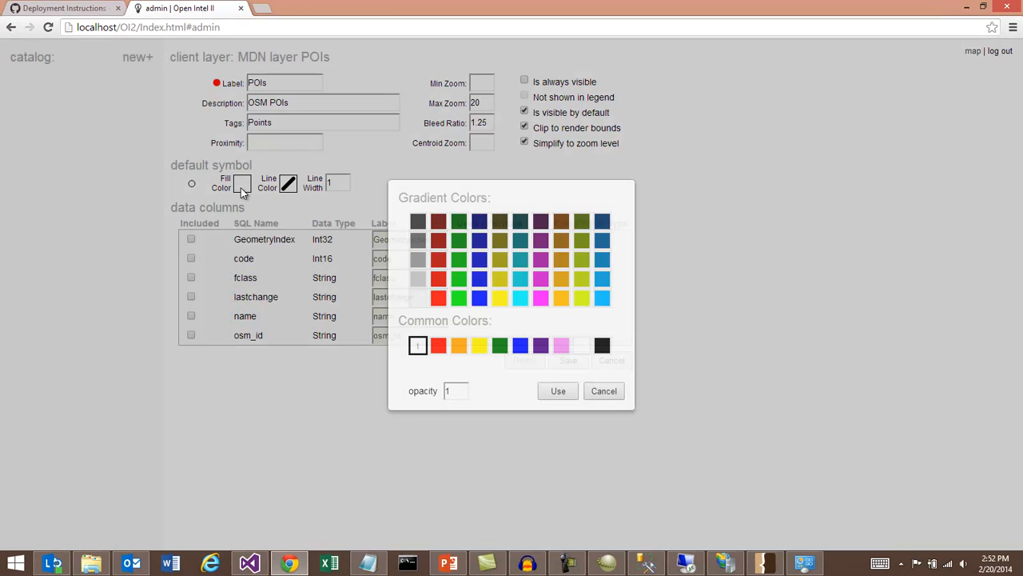
{"action": "left_click", "coordinate": [438, 351]}
{"action": "left_click", "coordinate": [557, 390]}
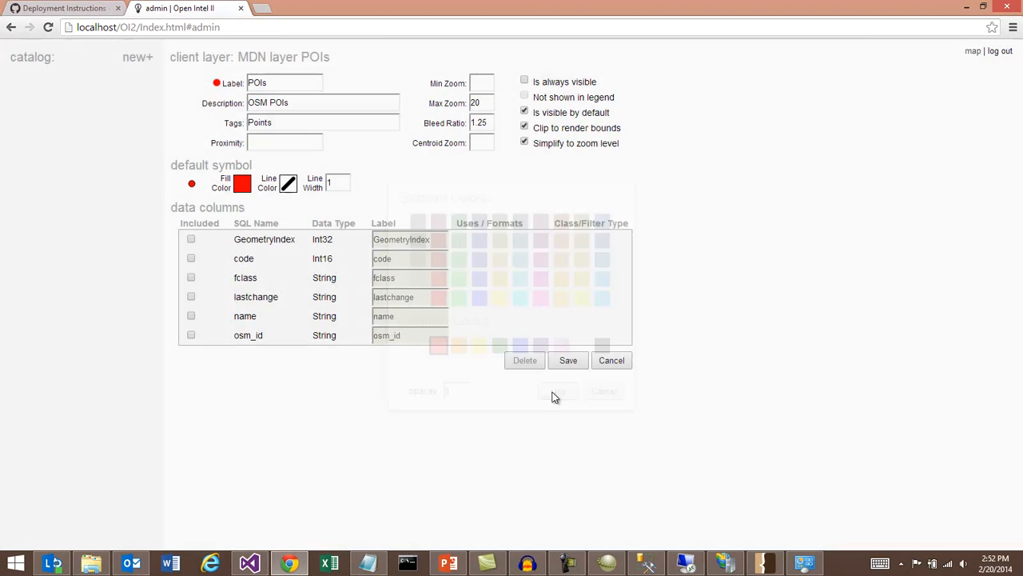
Include the name column labelled Name with the Callout, Classify, Data Grid, Filter and Hot Spot uses, and save the POIs layer
{"action": "left_click", "coordinate": [191, 316]}
{"action": "type", "text": "Name"}
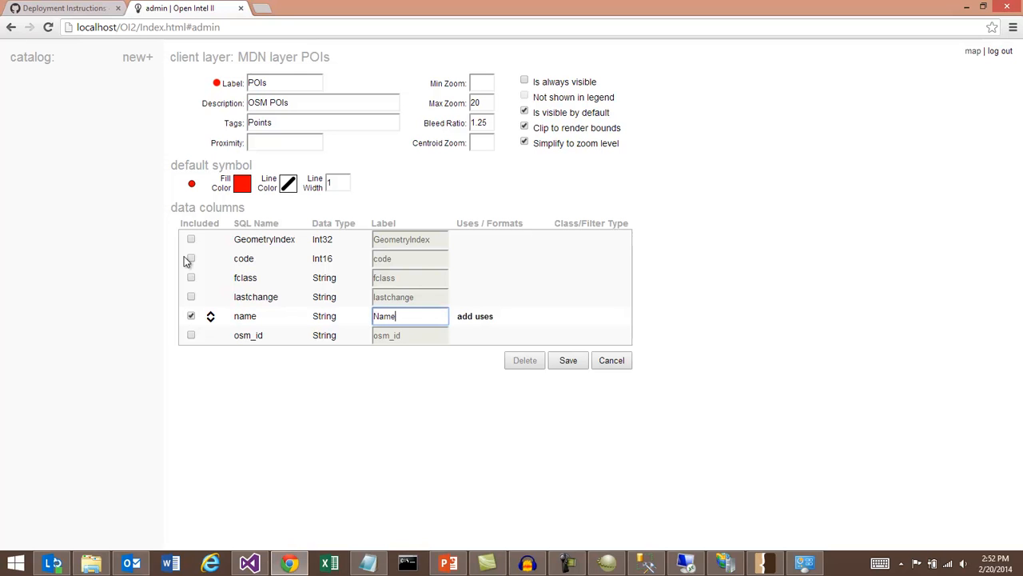
{"action": "left_click", "coordinate": [481, 315]}
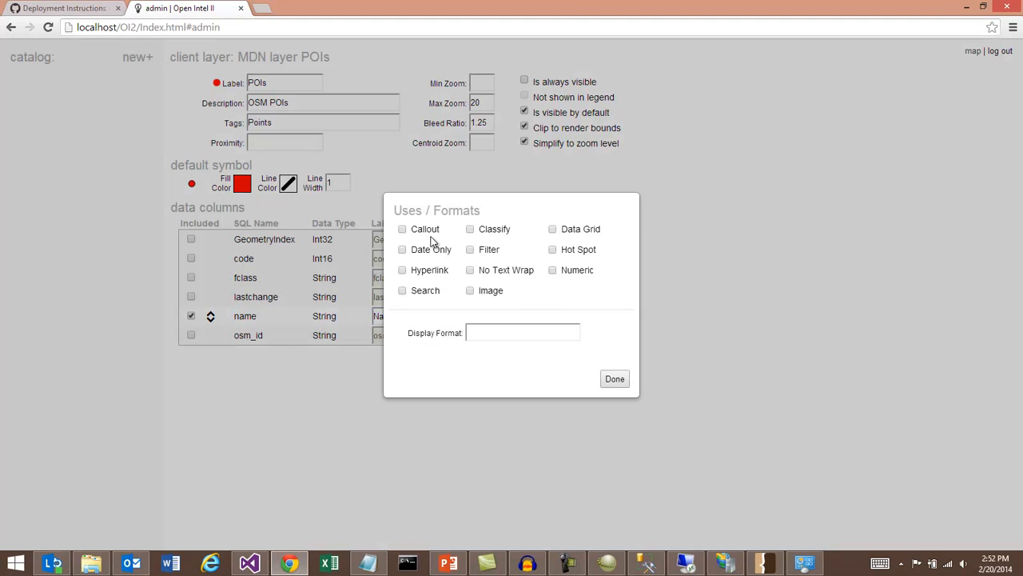
{"action": "left_click", "coordinate": [403, 230]}
{"action": "left_click", "coordinate": [552, 231]}
{"action": "left_click", "coordinate": [471, 231]}
{"action": "left_click", "coordinate": [470, 250]}
{"action": "left_click", "coordinate": [552, 249]}
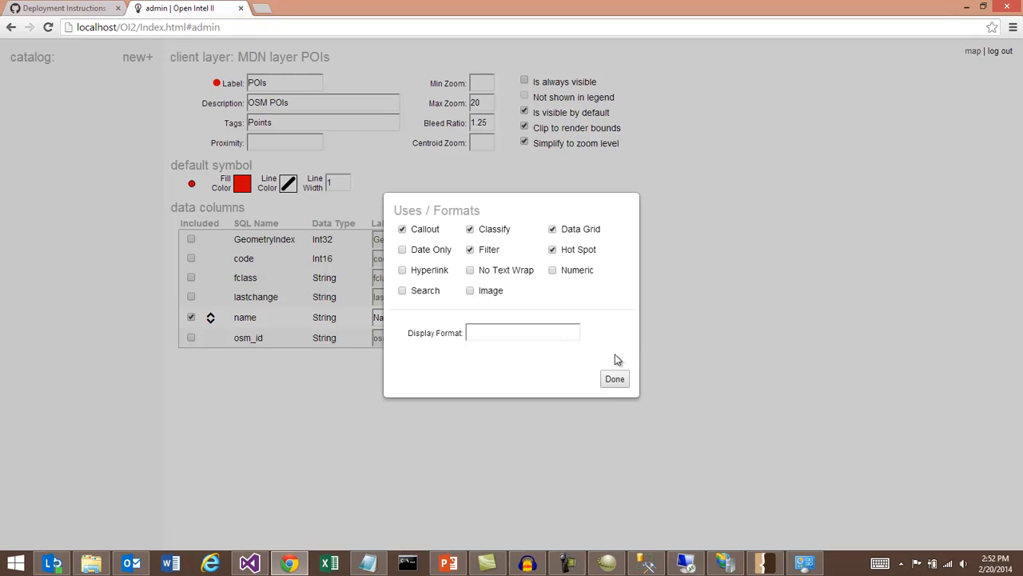
{"action": "left_click", "coordinate": [615, 380]}
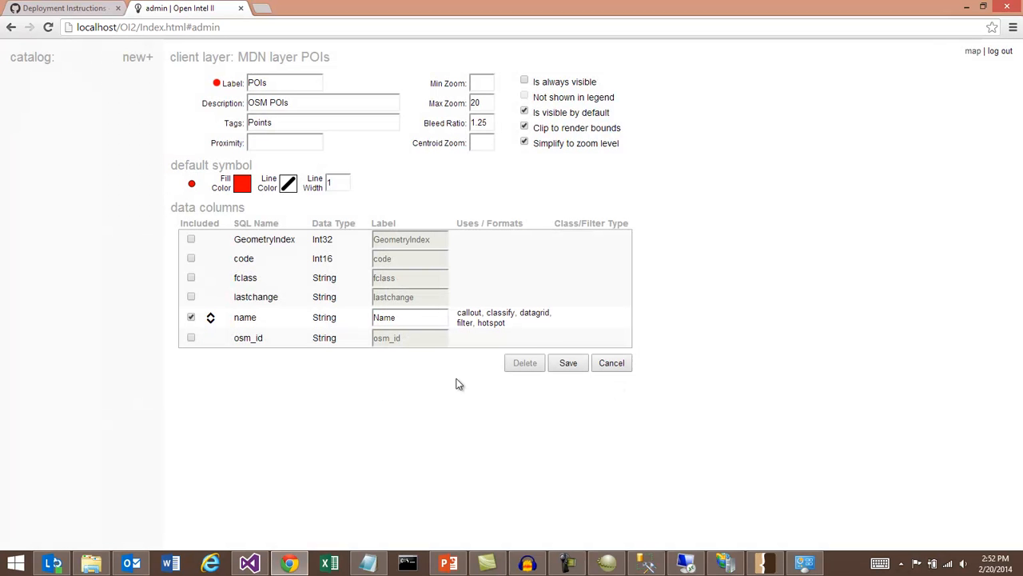
{"action": "left_click", "coordinate": [495, 323]}
{"action": "left_click", "coordinate": [613, 378]}
{"action": "left_click", "coordinate": [569, 366]}
Reopen the POIs catalog layer and set the name column's class/filter type to Exact
{"action": "left_click", "coordinate": [77, 96]}
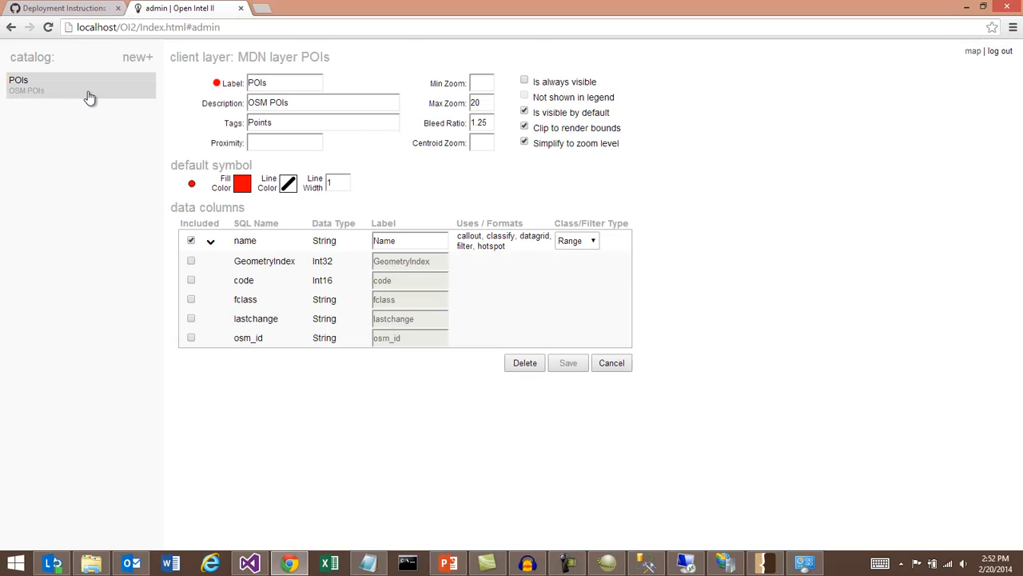
{"action": "left_click", "coordinate": [589, 240]}
{"action": "left_click", "coordinate": [576, 271]}
Add CVS, labelled CVS, to the name column's list of exact values
{"action": "left_click", "coordinate": [608, 244]}
{"action": "left_click", "coordinate": [593, 243]}
{"action": "left_click", "coordinate": [463, 257]}
{"action": "type", "text": "CVDS"}
{"action": "type", "text": "S"}
{"action": "left_click", "coordinate": [564, 256]}
{"action": "type", "text": "CVS"}
{"action": "left_click", "coordinate": [587, 244]}
Add Walgreens, labelled Walgreens, to the name column's exact values and save the POIs layer
{"action": "left_click", "coordinate": [490, 259]}
{"action": "type", "text": "Walgreens"}
{"action": "key", "text": "Tab"}
{"action": "type", "text": "W"}
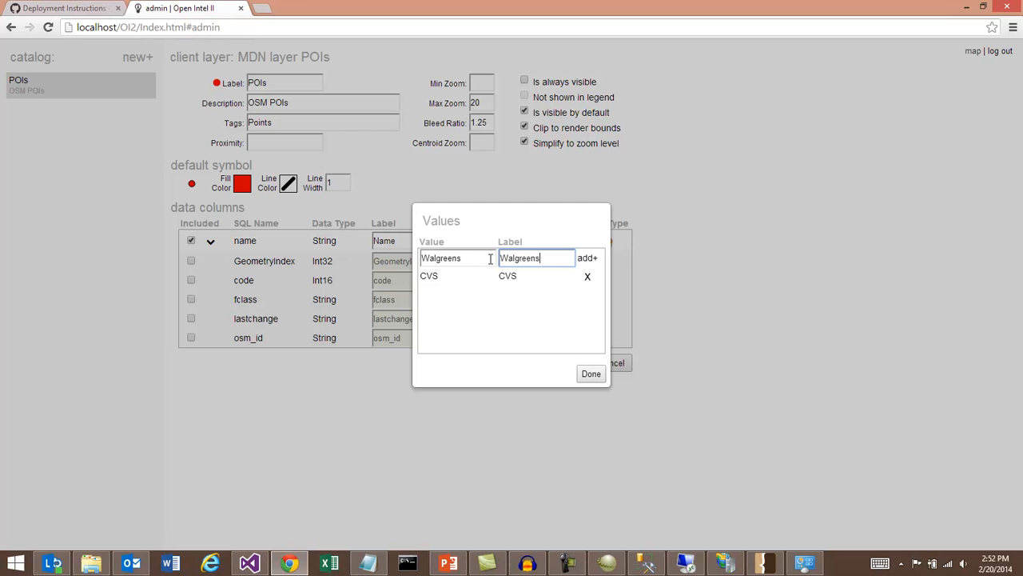
{"action": "left_click", "coordinate": [587, 258]}
{"action": "left_click", "coordinate": [592, 374]}
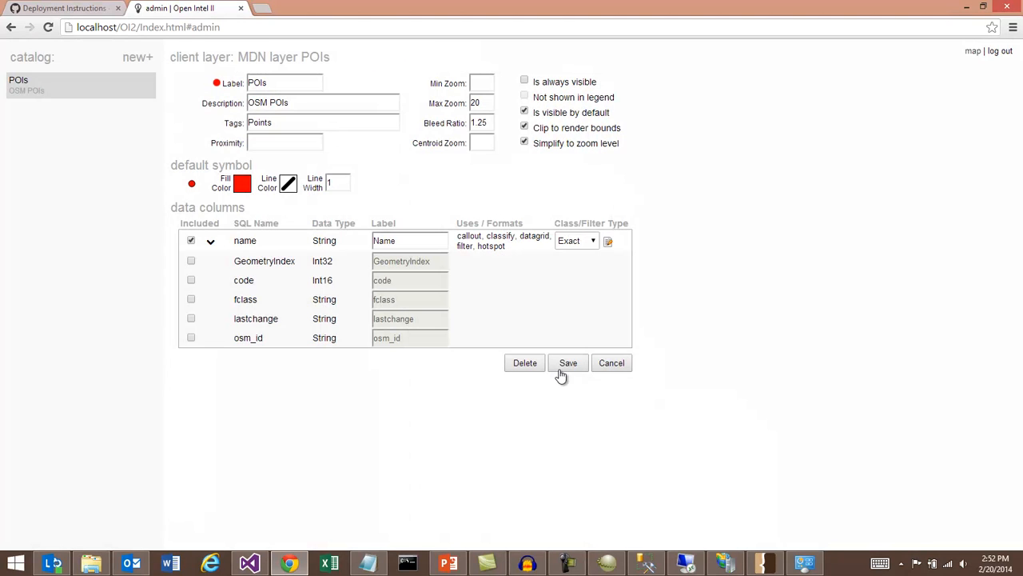
{"action": "left_click", "coordinate": [566, 365]}
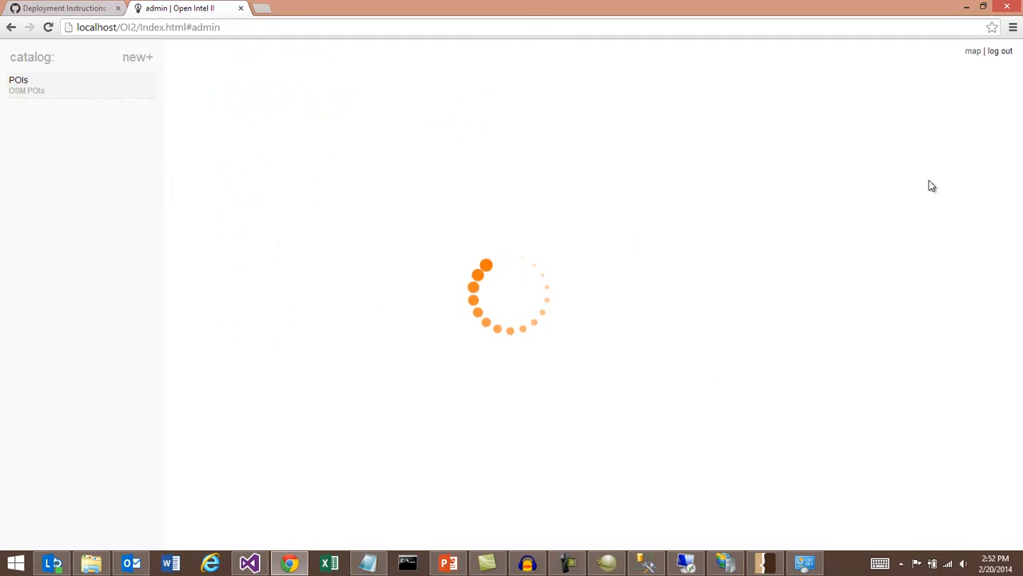
Go to the map dashboard and add the POIs catalog layer to the map
{"action": "left_click", "coordinate": [972, 51]}
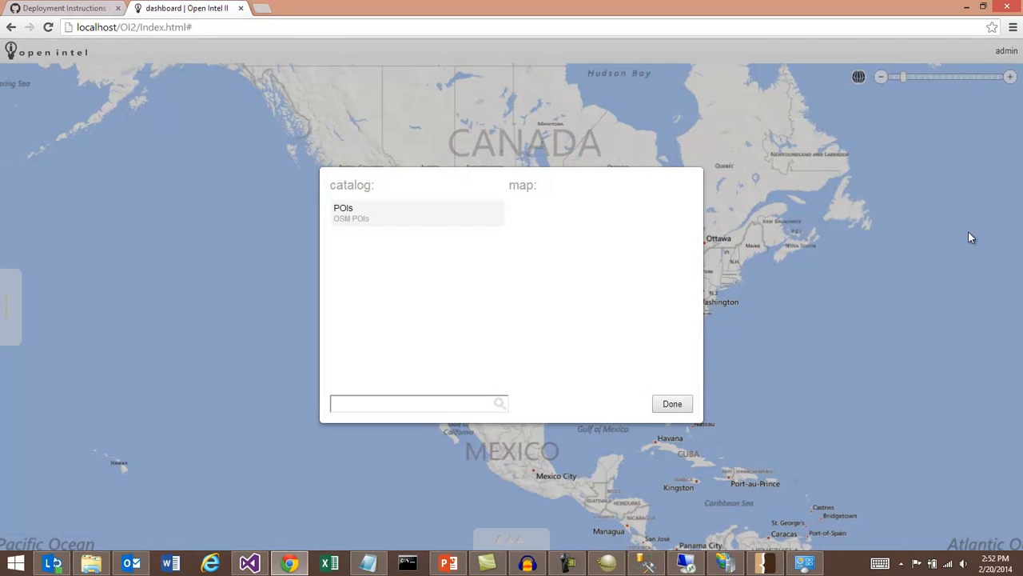
{"action": "left_click", "coordinate": [418, 217]}
{"action": "left_click", "coordinate": [672, 404]}
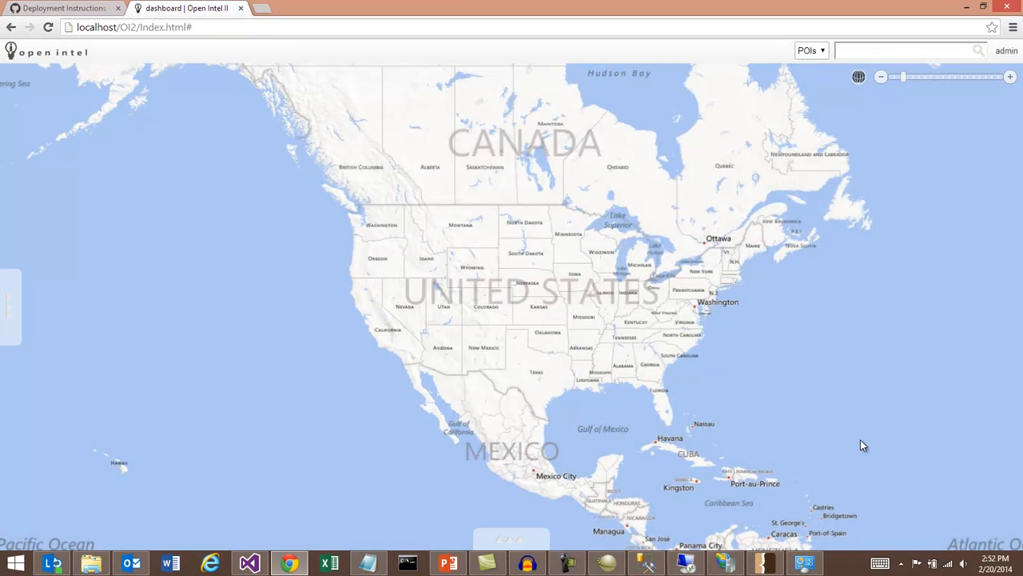
Filter the POIs map layer on the Name column to the values CVS and Walgreens
{"action": "left_click_drag", "start_coordinate": [854, 439], "coordinate": [621, 270]}
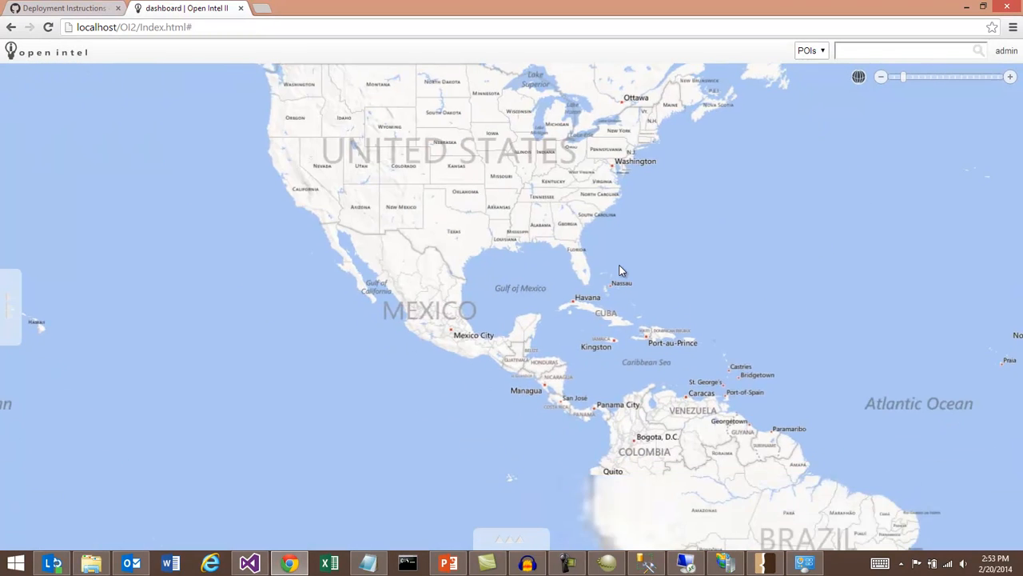
{"action": "scroll", "coordinate": [620, 265], "scroll_direction": "up", "scroll_amount": 2}
{"action": "left_click", "coordinate": [10, 307]}
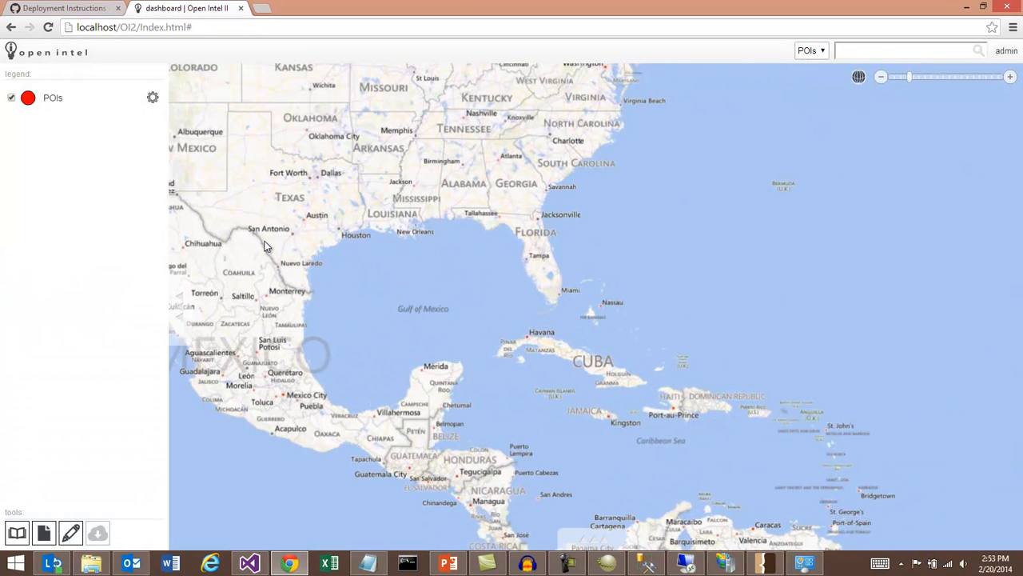
{"action": "left_click", "coordinate": [153, 99]}
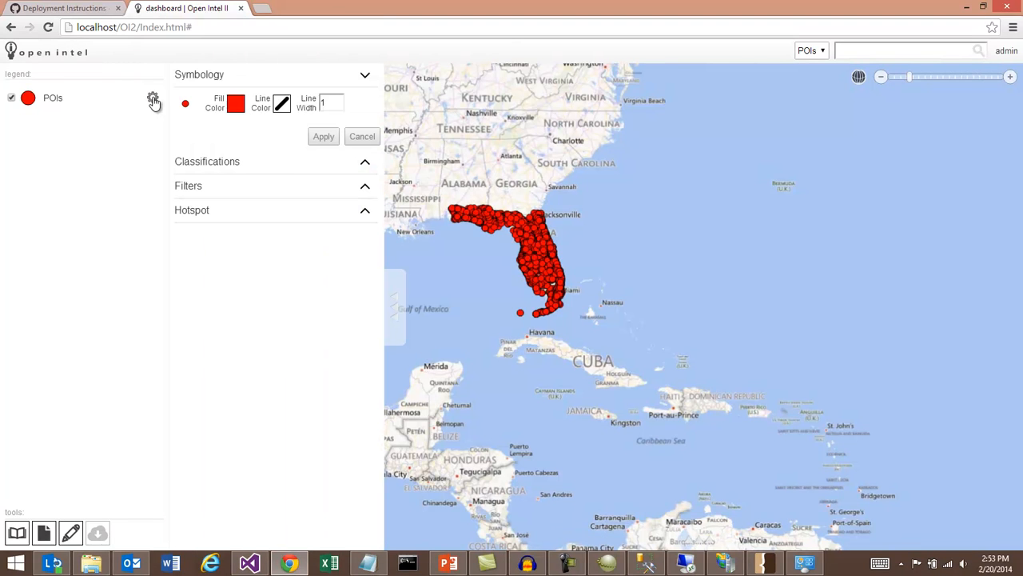
{"action": "left_click", "coordinate": [362, 190]}
{"action": "left_click", "coordinate": [344, 213]}
{"action": "left_click", "coordinate": [305, 246]}
{"action": "left_click", "coordinate": [250, 232]}
{"action": "left_click", "coordinate": [250, 244]}
{"action": "left_click", "coordinate": [322, 277]}
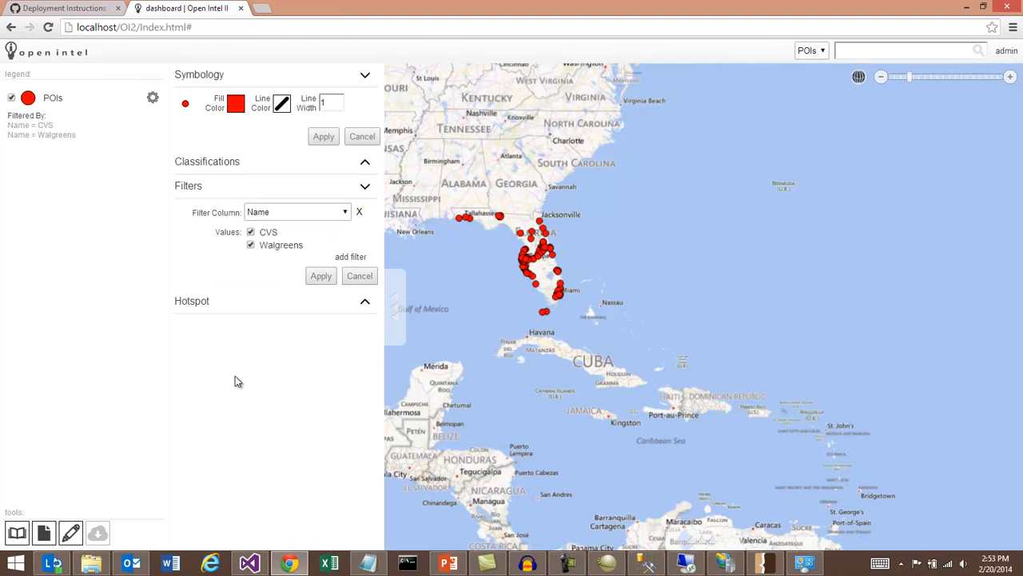
Classify the POIs by color on the Name column with CVS in yellow, turn on statistics, and apply the classification
{"action": "left_click", "coordinate": [364, 163]}
{"action": "left_click", "coordinate": [342, 190]}
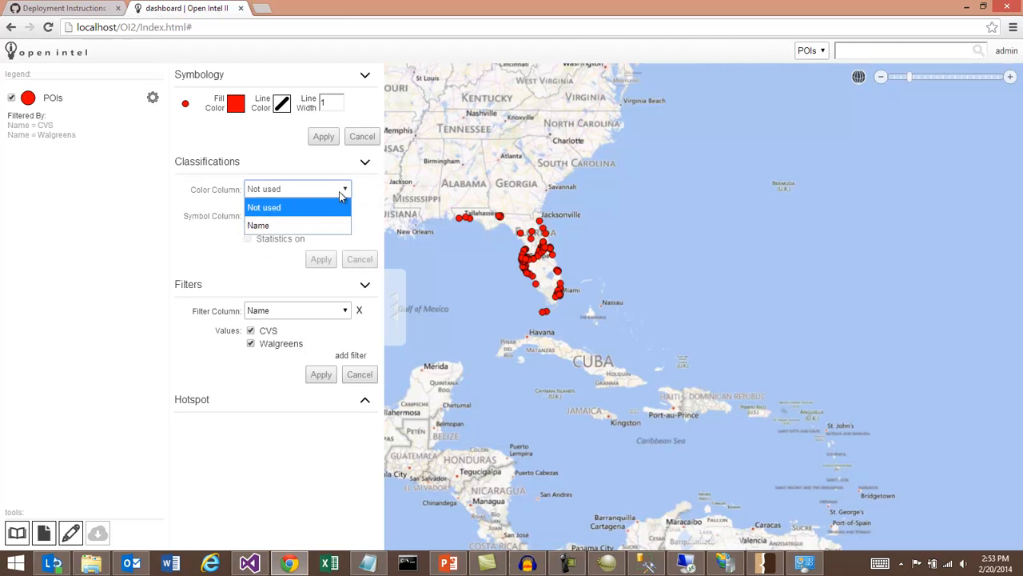
{"action": "left_click", "coordinate": [302, 224]}
{"action": "left_click", "coordinate": [269, 236]}
{"action": "left_click", "coordinate": [225, 237]}
{"action": "left_click", "coordinate": [479, 346]}
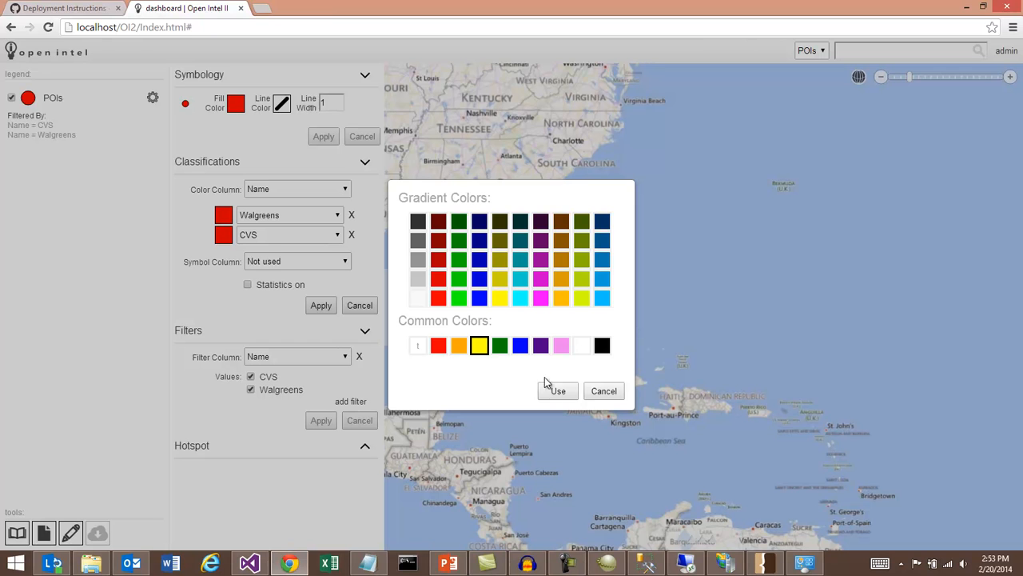
{"action": "left_click", "coordinate": [556, 391]}
{"action": "left_click", "coordinate": [248, 285]}
{"action": "left_click", "coordinate": [321, 306]}
{"action": "scroll", "coordinate": [532, 311], "scroll_direction": "up", "scroll_amount": 3}
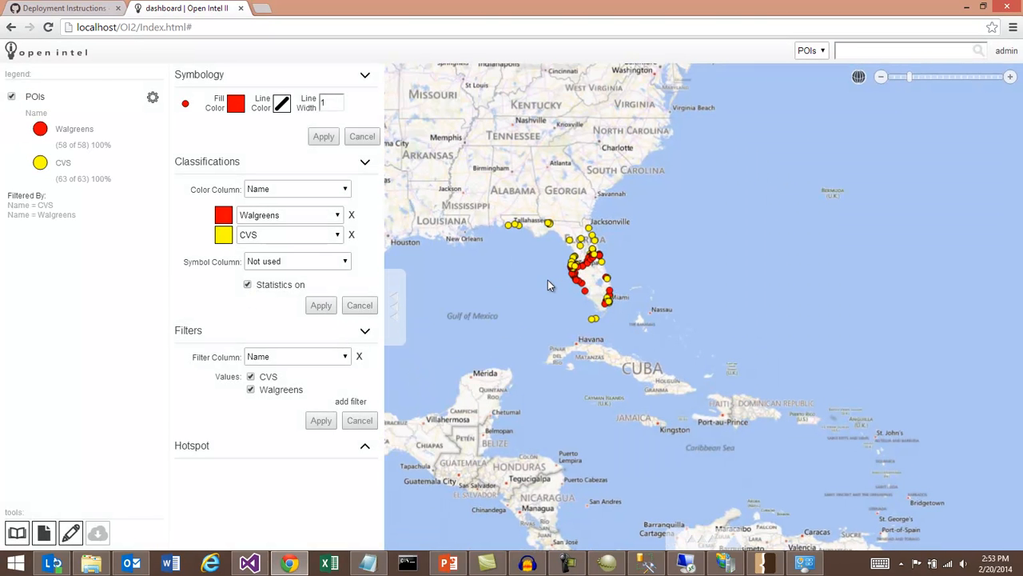
Return to the admin catalog and create a new server layer based on the MDN layer Parcels
{"action": "left_click", "coordinate": [1005, 52]}
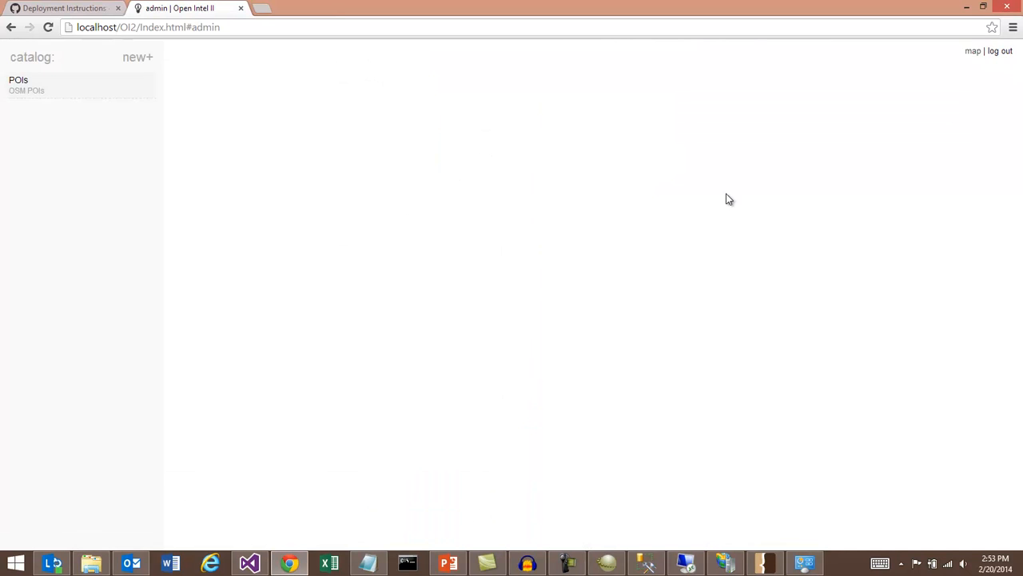
{"action": "left_click", "coordinate": [133, 58]}
{"action": "left_click", "coordinate": [532, 283]}
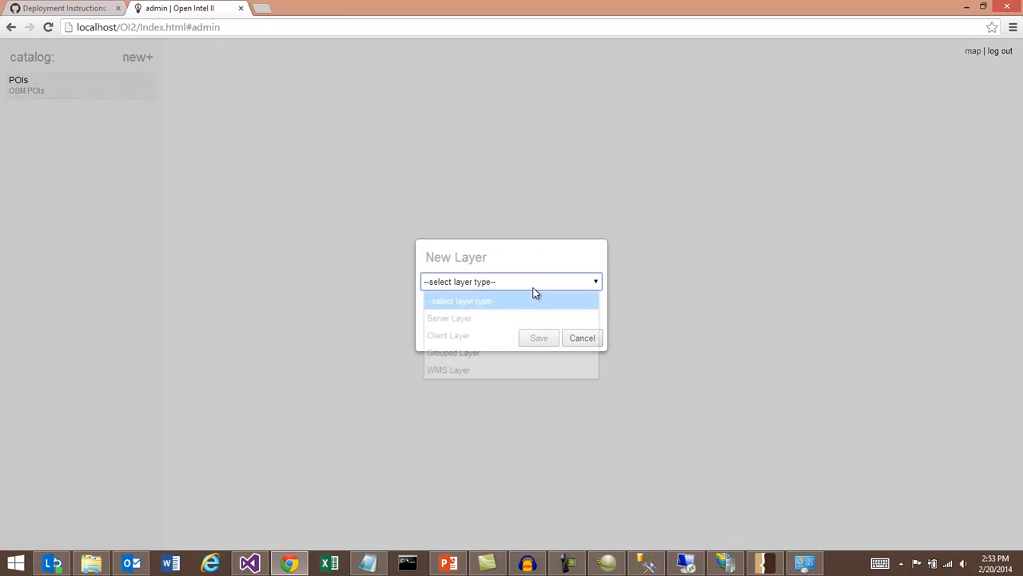
{"action": "left_click", "coordinate": [506, 320]}
{"action": "left_click", "coordinate": [487, 311]}
{"action": "left_click", "coordinate": [472, 363]}
{"action": "left_click", "coordinate": [537, 339]}
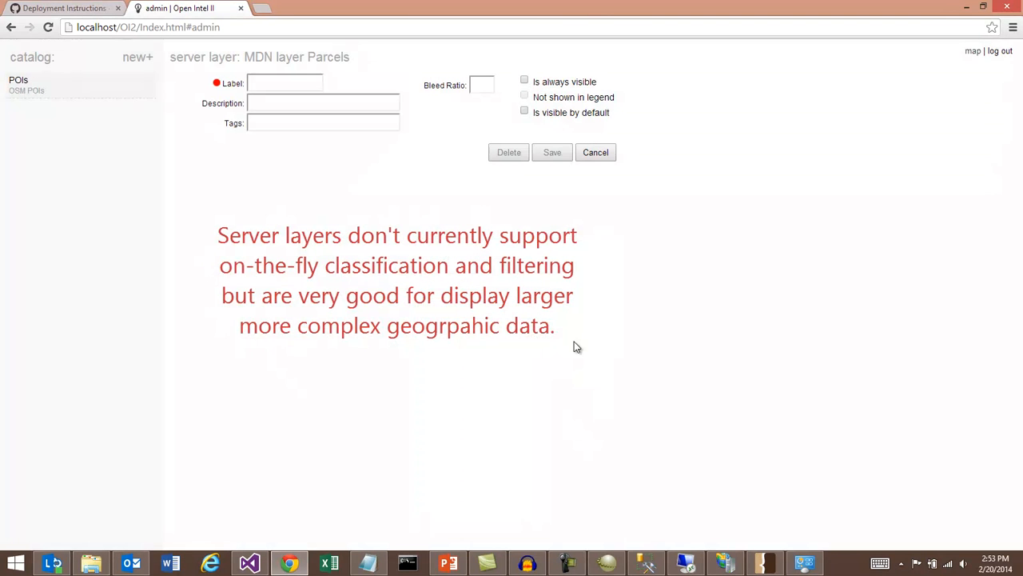
Label the server layer Parcels, set bleed ratio 1.25, make it visible by default, describe it as "Parcels Server-side demo", and save it
{"action": "left_click", "coordinate": [303, 86]}
{"action": "type", "text": "Parcels"}
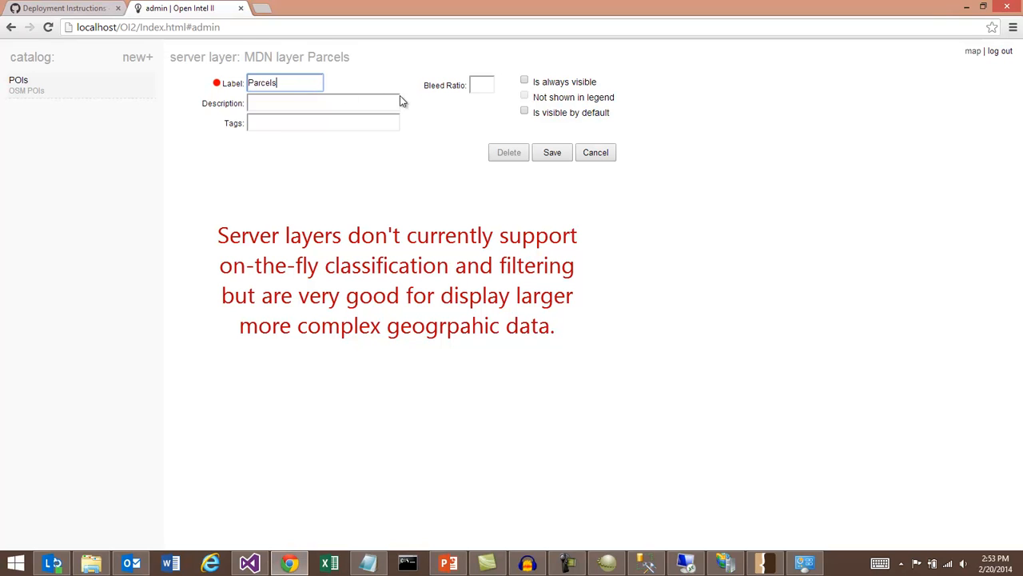
{"action": "left_click", "coordinate": [490, 90]}
{"action": "type", "text": "1.25"}
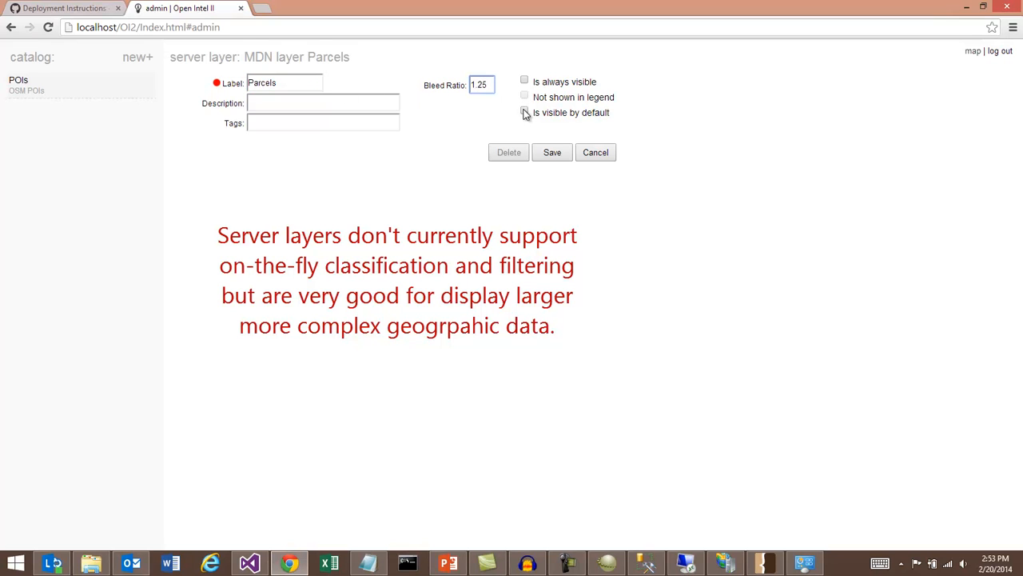
{"action": "left_click", "coordinate": [524, 111]}
{"action": "left_click", "coordinate": [331, 105]}
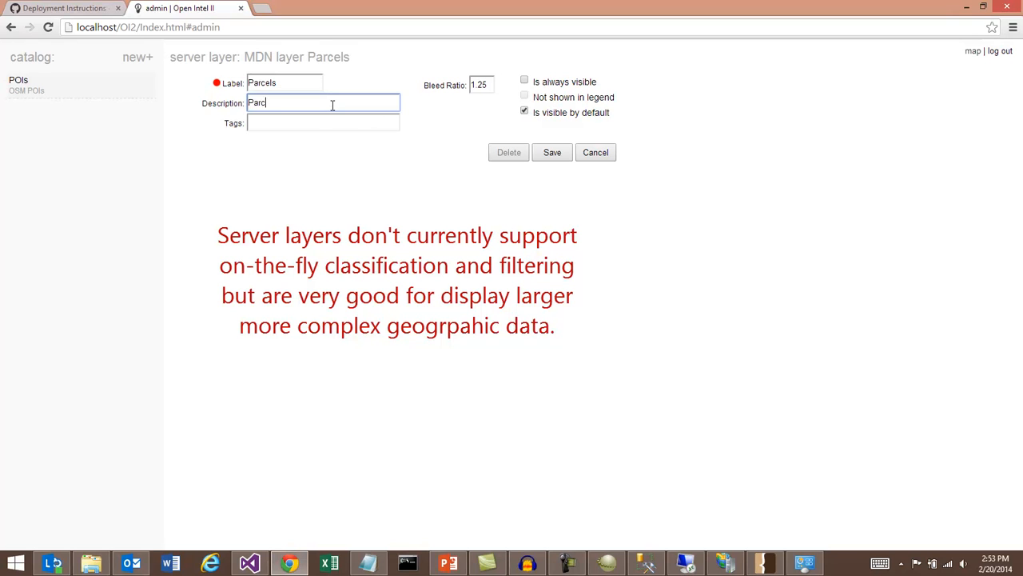
{"action": "type", "text": "Parcels Server-side demo"}
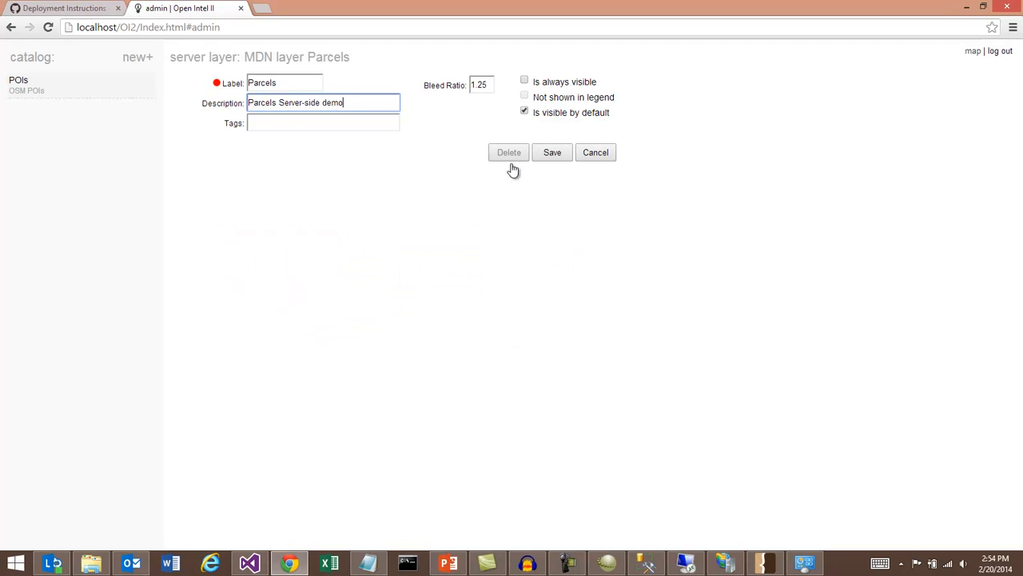
{"action": "left_click", "coordinate": [550, 154]}
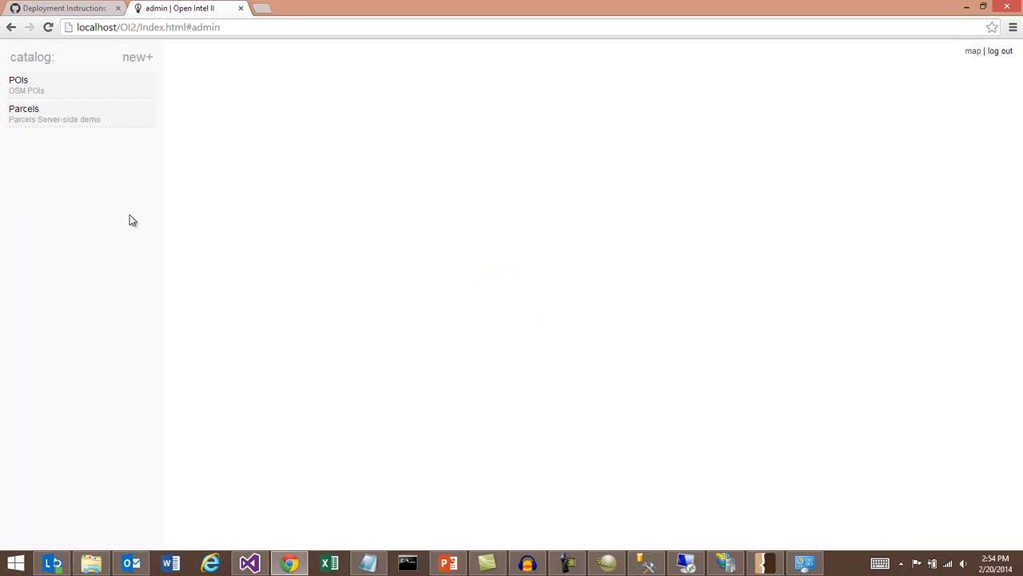
Return to the map dashboard and add the Parcels layer from the catalog to the map
{"action": "left_click", "coordinate": [974, 52]}
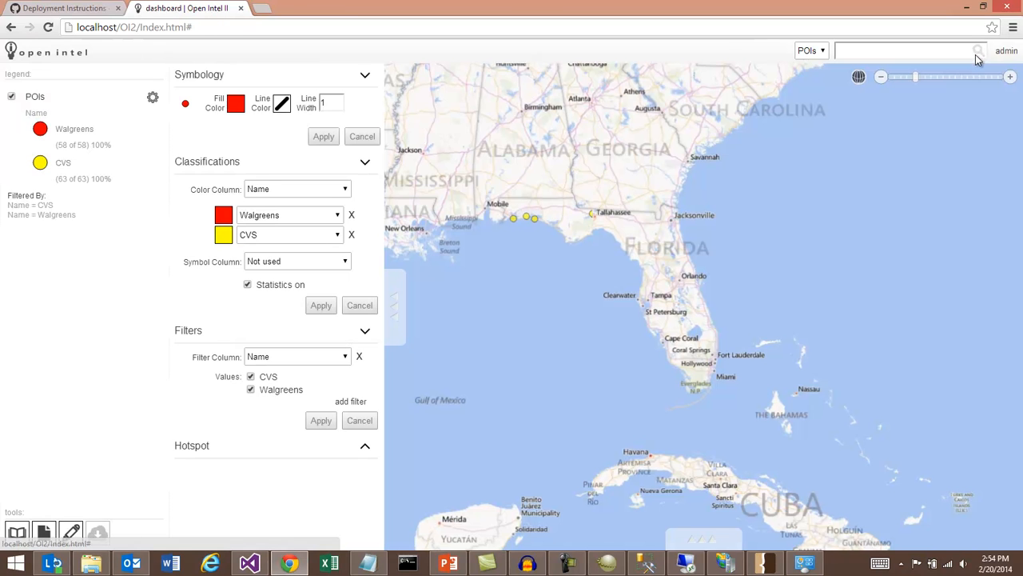
{"action": "left_click", "coordinate": [18, 532]}
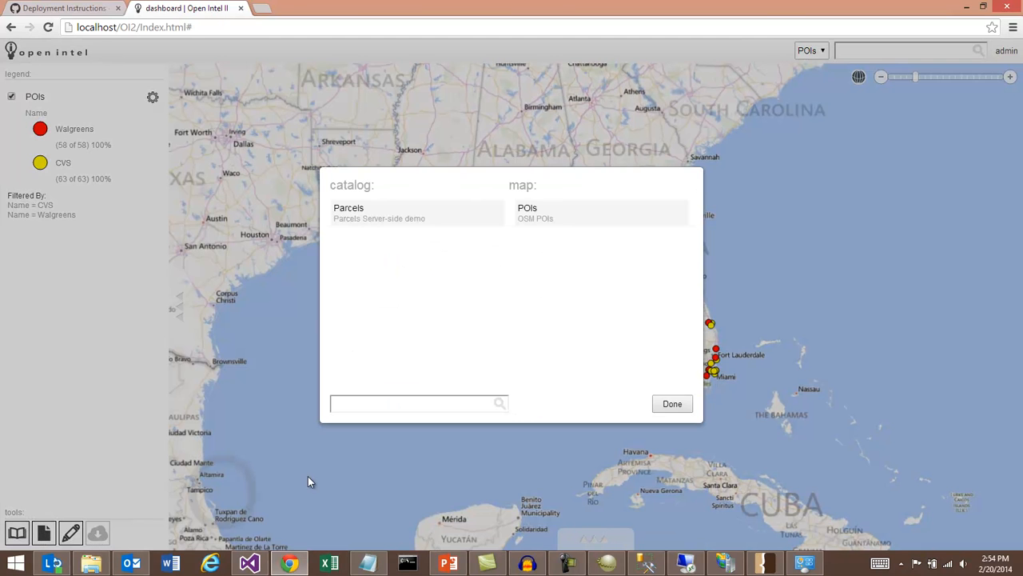
{"action": "left_click", "coordinate": [406, 219]}
{"action": "left_click", "coordinate": [672, 405]}
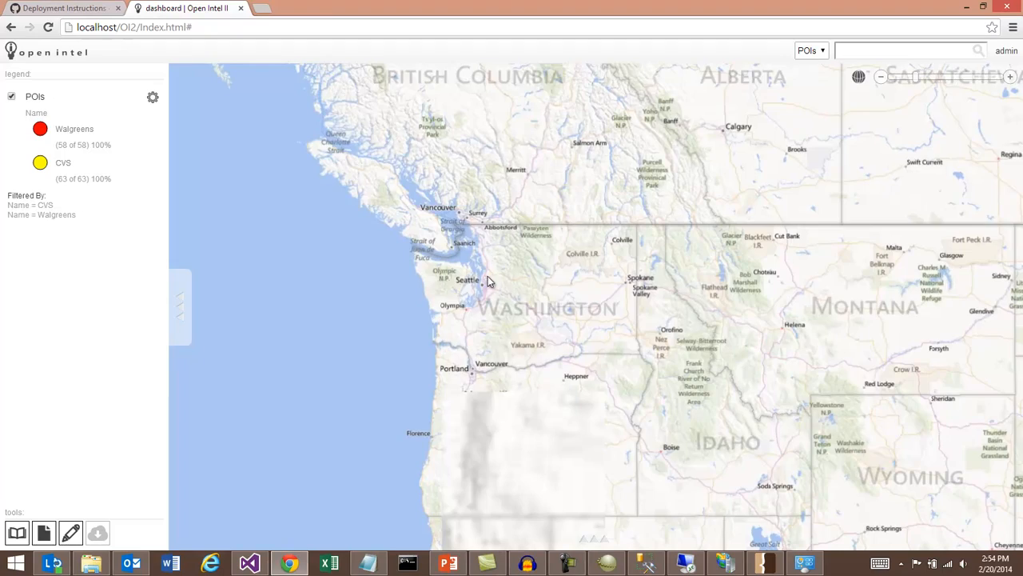
Examine the parcel outlines in Redmond, Washington, east of the Microsoft campus
{"action": "scroll", "coordinate": [486, 281], "scroll_direction": "up", "scroll_amount": 1}
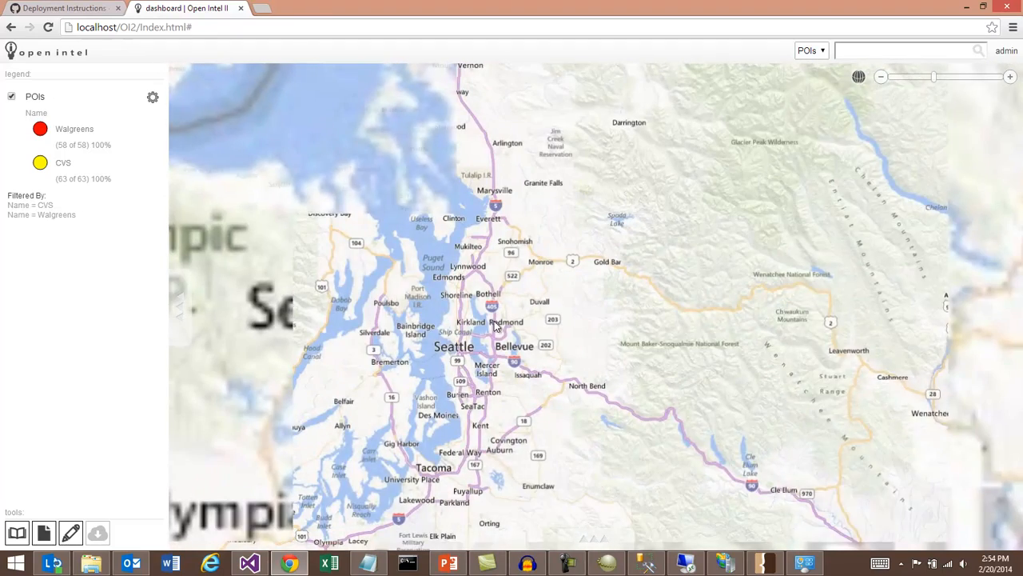
{"action": "scroll", "coordinate": [501, 326], "scroll_direction": "up", "scroll_amount": 2}
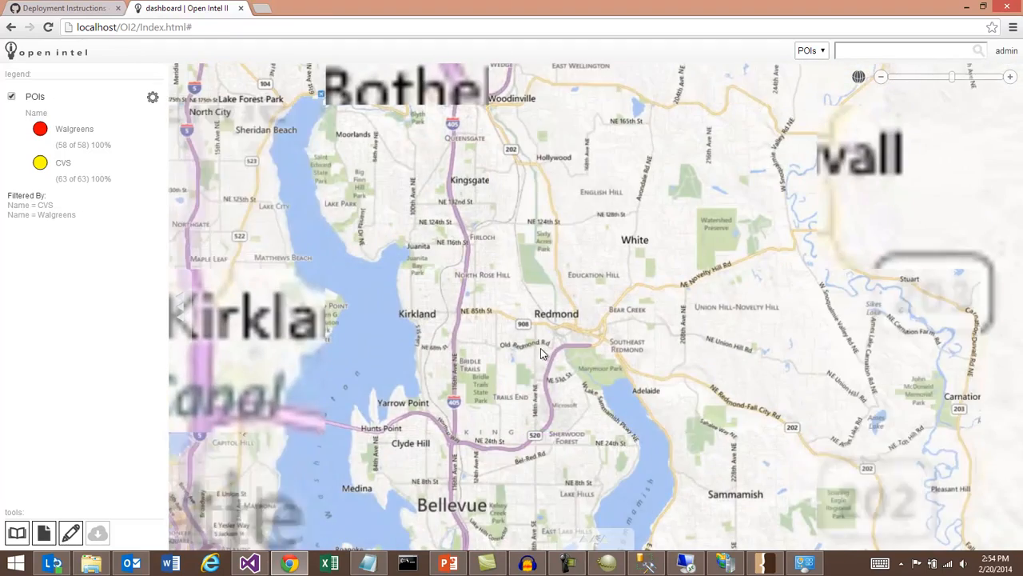
{"action": "scroll", "coordinate": [576, 434], "scroll_direction": "up", "scroll_amount": 2}
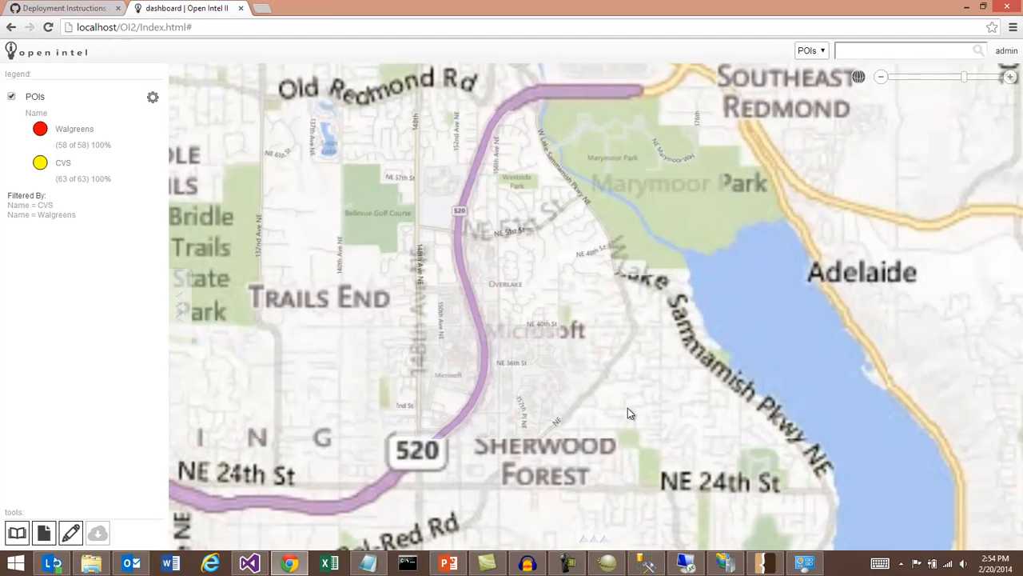
{"action": "scroll", "coordinate": [627, 408], "scroll_direction": "up", "scroll_amount": 2}
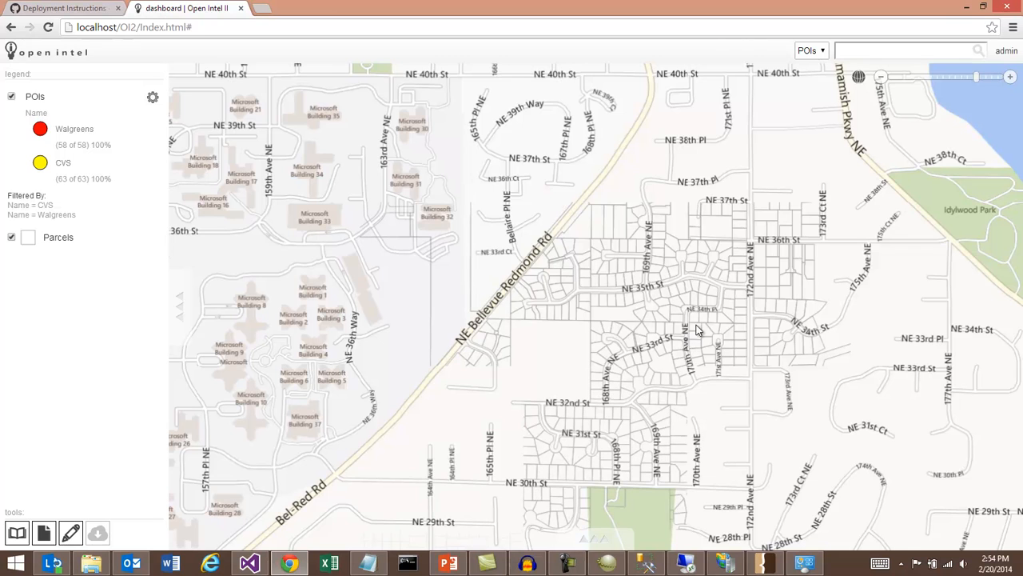
{"action": "left_click_drag", "start_coordinate": [697, 325], "coordinate": [707, 278]}
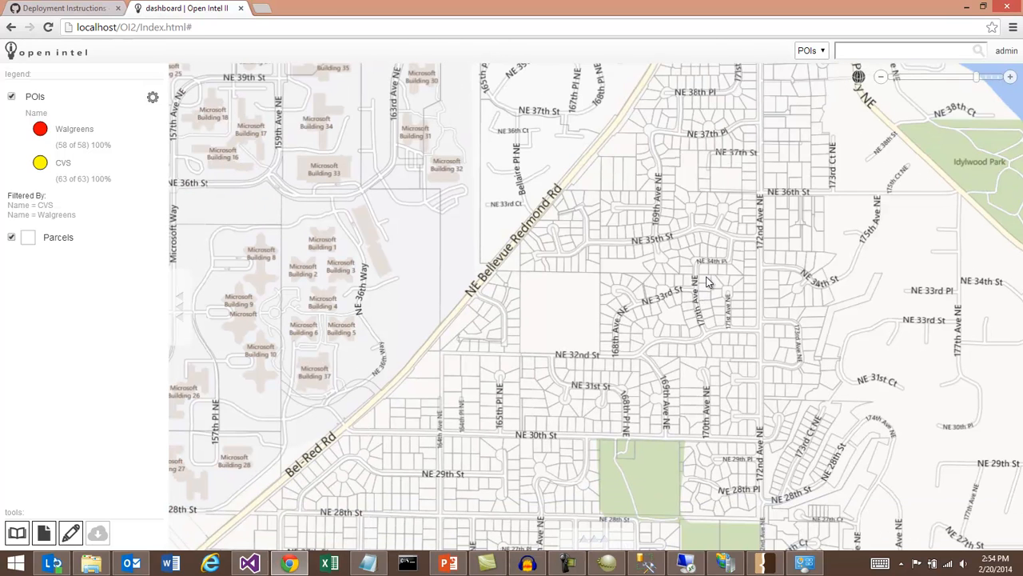
Switch to MapDotNet UX Studio to inspect the polygon style of the OI2 map's Parcels layer, and return to the parcel map in the browser
{"action": "left_click", "coordinate": [606, 563]}
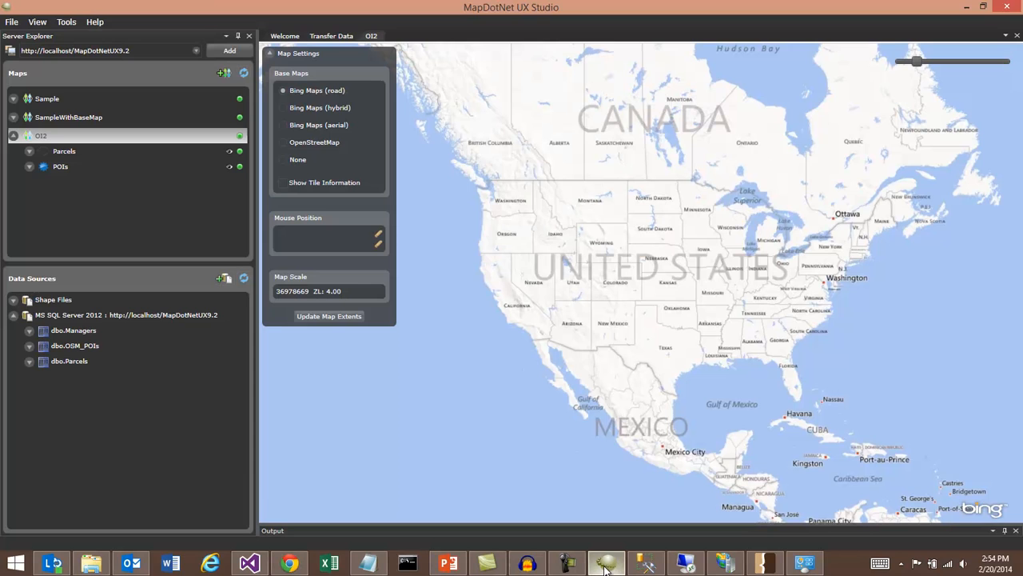
{"action": "double_click", "coordinate": [112, 151]}
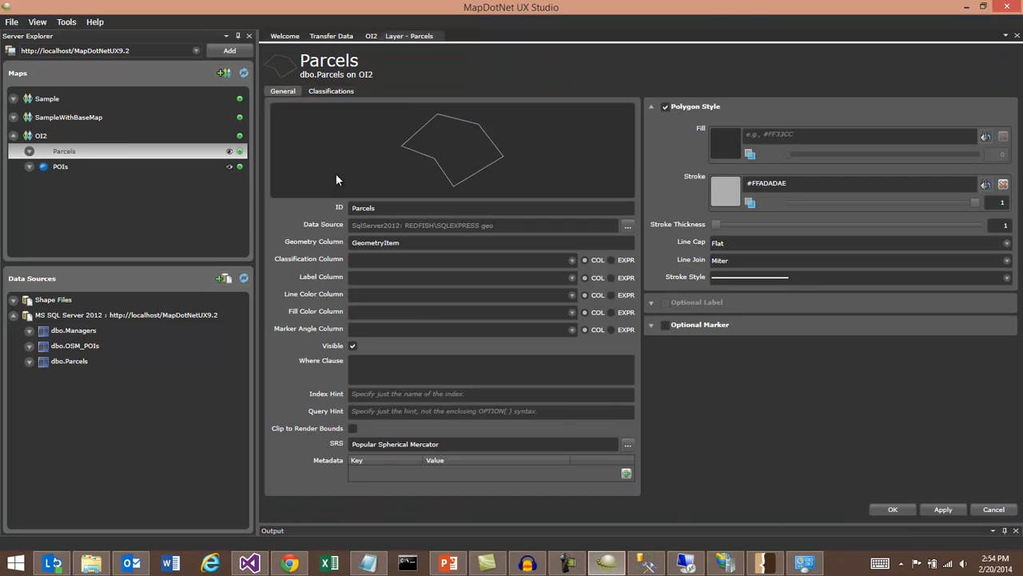
{"action": "left_click", "coordinate": [967, 8]}
{"action": "left_click_drag", "start_coordinate": [739, 299], "coordinate": [849, 266]}
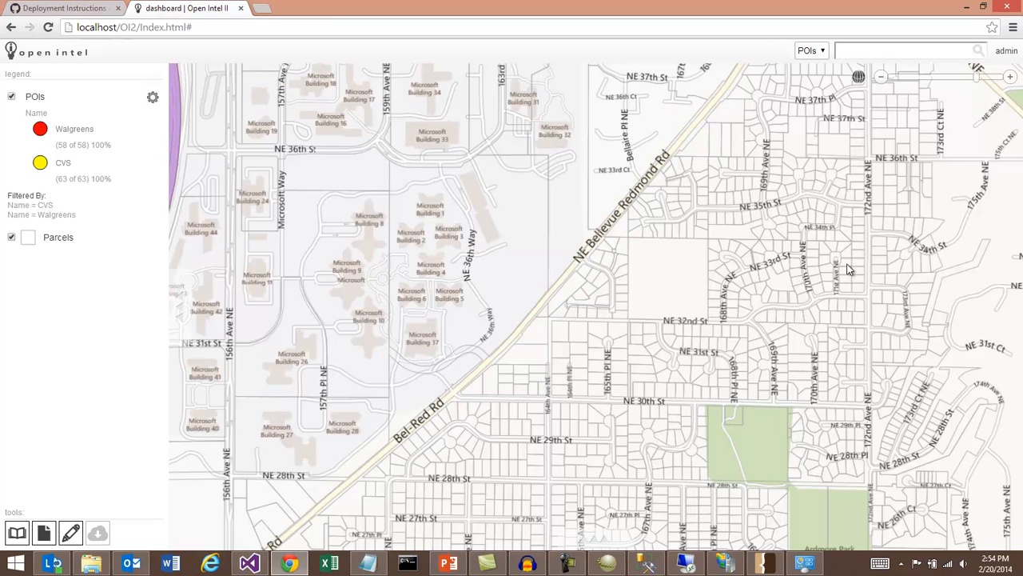
In the admin catalog, create a new WMS layer using the mesonet.agron.iastate.edu URI copied from the text notes
{"action": "left_click", "coordinate": [18, 531]}
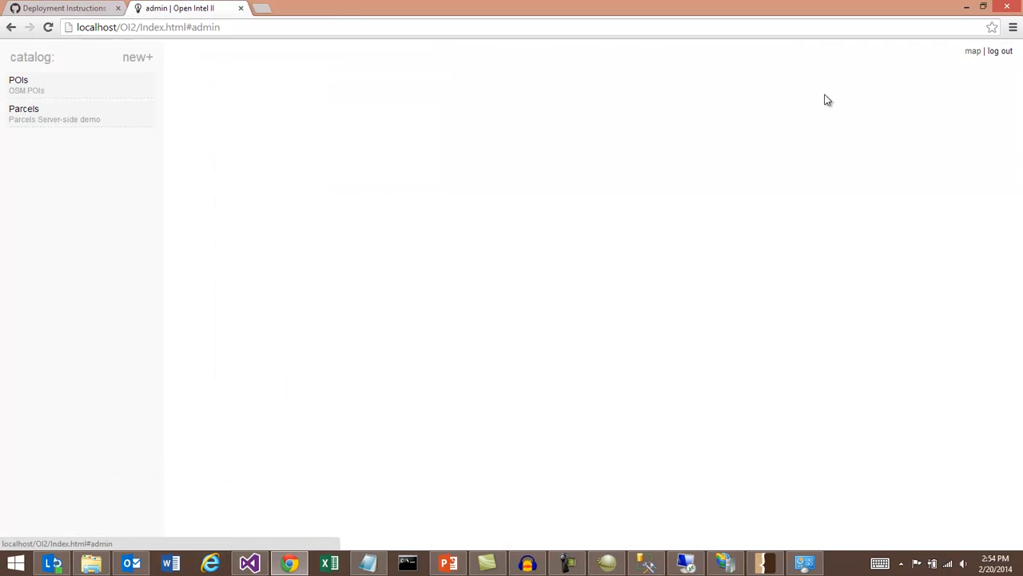
{"action": "left_click", "coordinate": [131, 59]}
{"action": "left_click", "coordinate": [508, 282]}
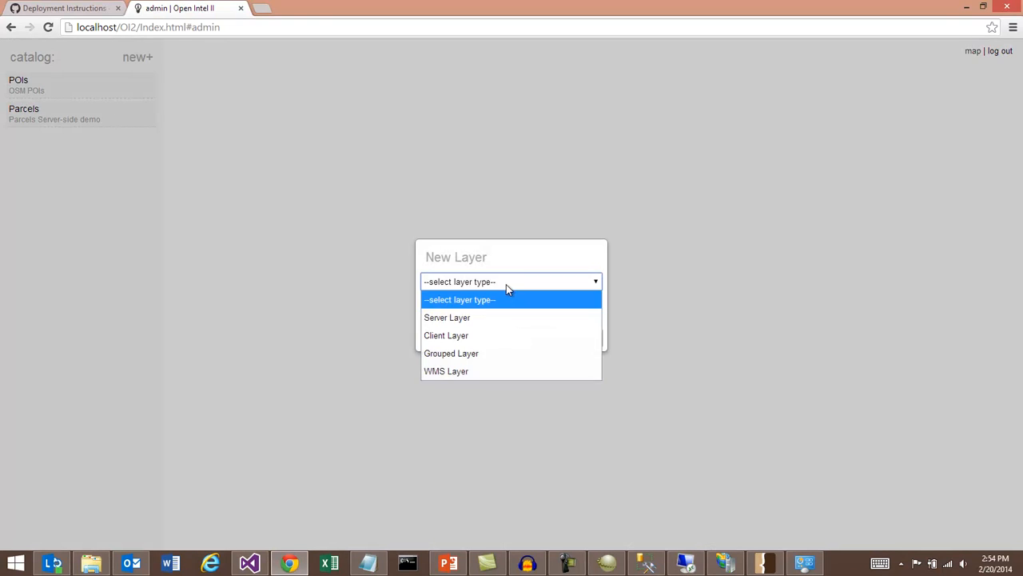
{"action": "left_click", "coordinate": [449, 373]}
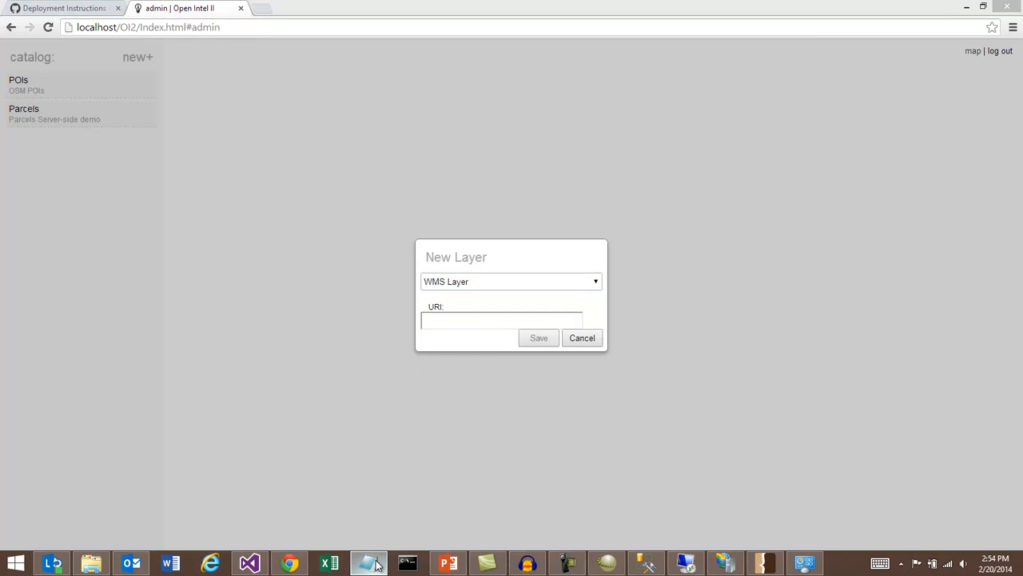
{"action": "left_click", "coordinate": [371, 562]}
{"action": "left_click", "coordinate": [964, 157]}
{"action": "left_click", "coordinate": [482, 319]}
{"action": "key", "text": "ctrl+v"}
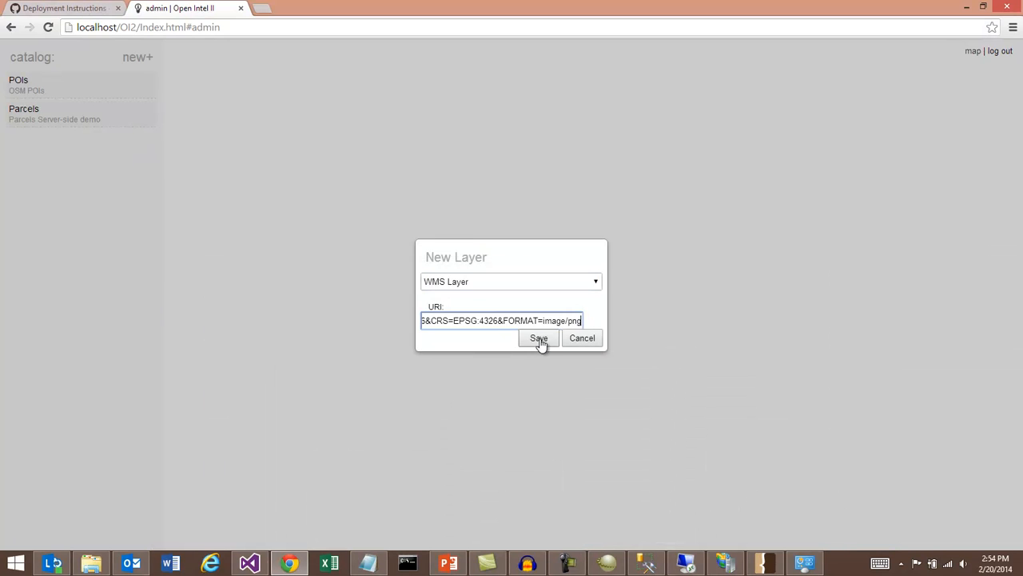
{"action": "left_click", "coordinate": [540, 339]}
Label and describe the WMS layer as "Weather feed", make it visible by default, and save it
{"action": "left_click", "coordinate": [270, 81]}
{"action": "type", "text": "Weather"}
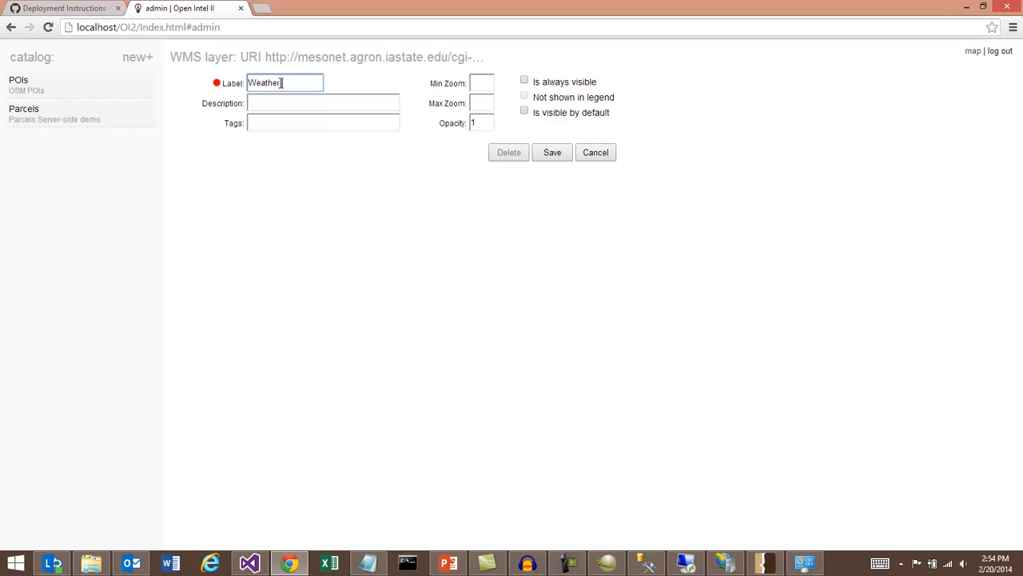
{"action": "type", "text": " feed"}
{"action": "key", "text": "ctrl+a"}
{"action": "key", "text": "ctrl+c"}
{"action": "left_click", "coordinate": [299, 108]}
{"action": "key", "text": "ctrl+v"}
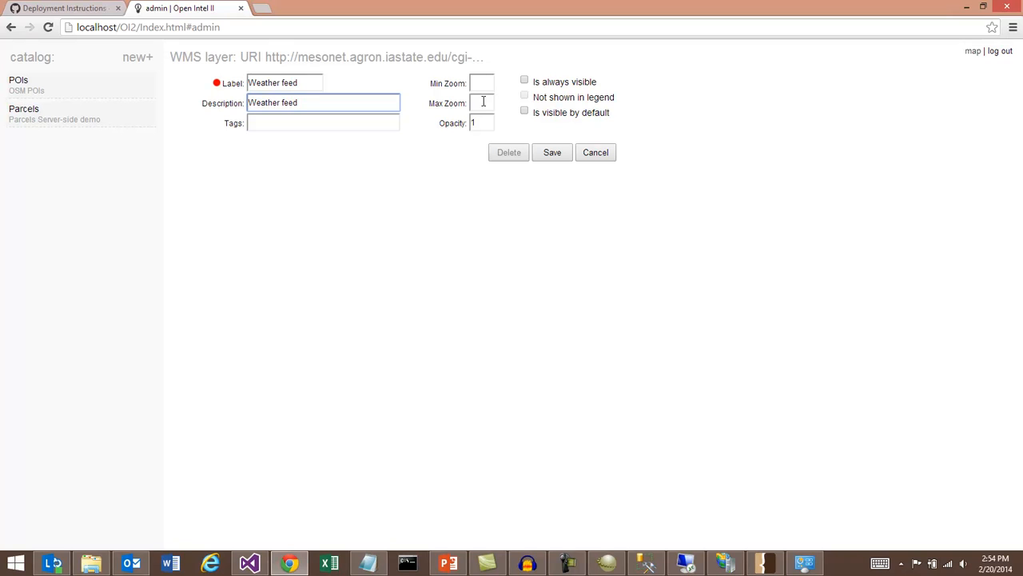
{"action": "left_click", "coordinate": [532, 112]}
{"action": "left_click", "coordinate": [552, 153]}
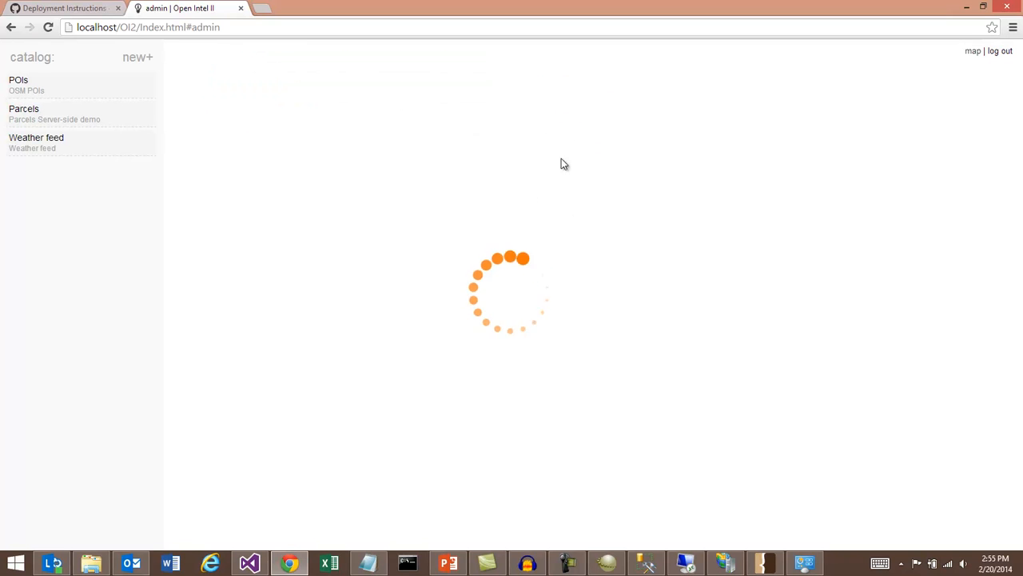
Return to the map dashboard and add the Weather feed layer from the catalog to the map
{"action": "left_click", "coordinate": [971, 53]}
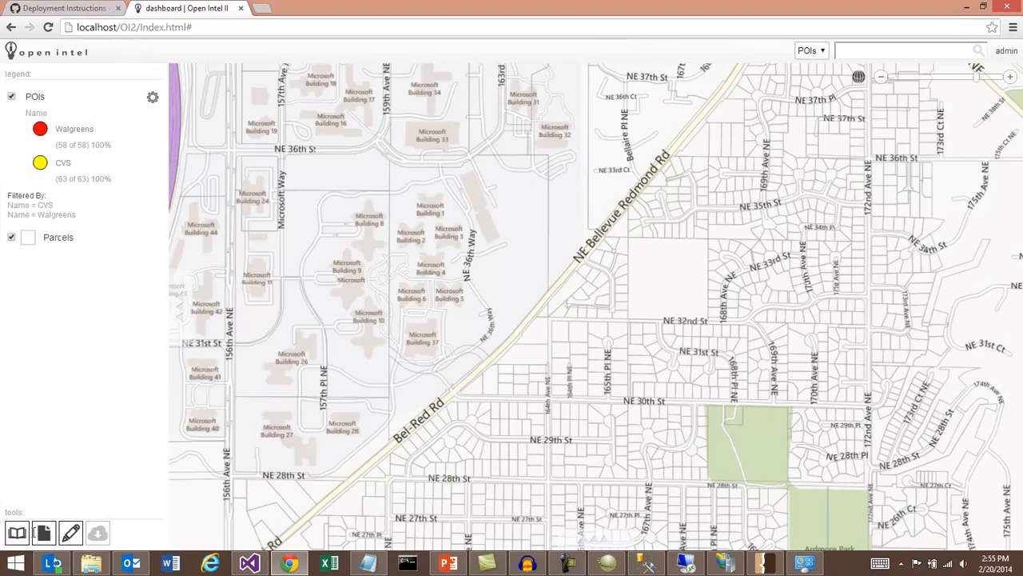
{"action": "left_click", "coordinate": [18, 534]}
{"action": "left_click", "coordinate": [399, 214]}
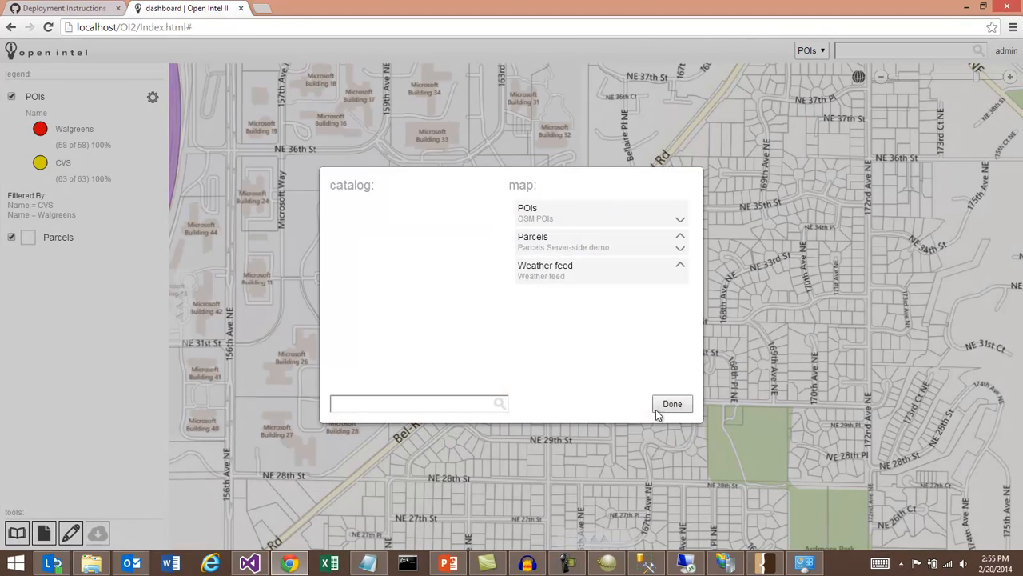
{"action": "left_click", "coordinate": [673, 403]}
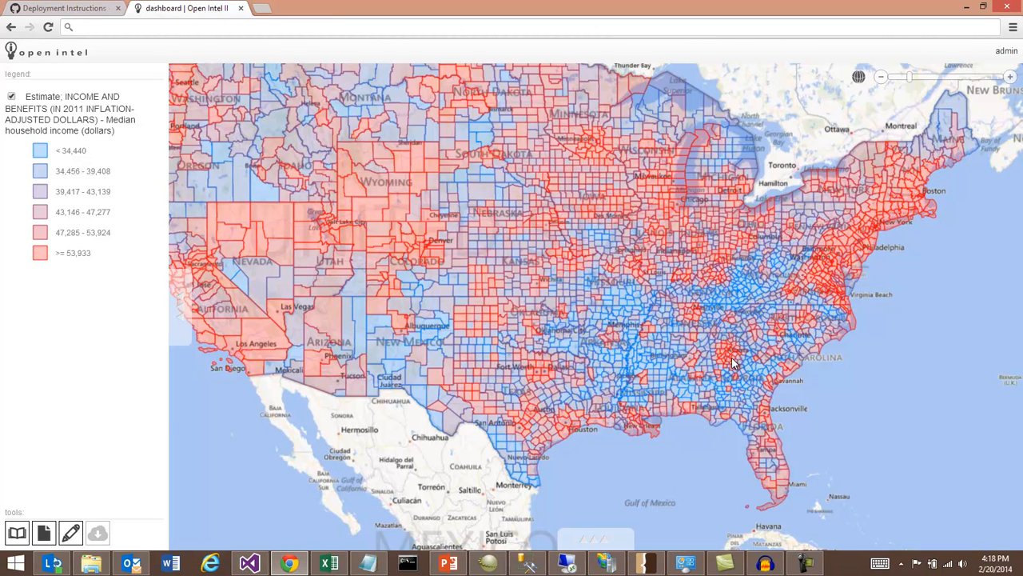
Examine the median household income classification around Atlanta on the map
{"action": "scroll", "coordinate": [734, 363], "scroll_direction": "up", "scroll_amount": 4}
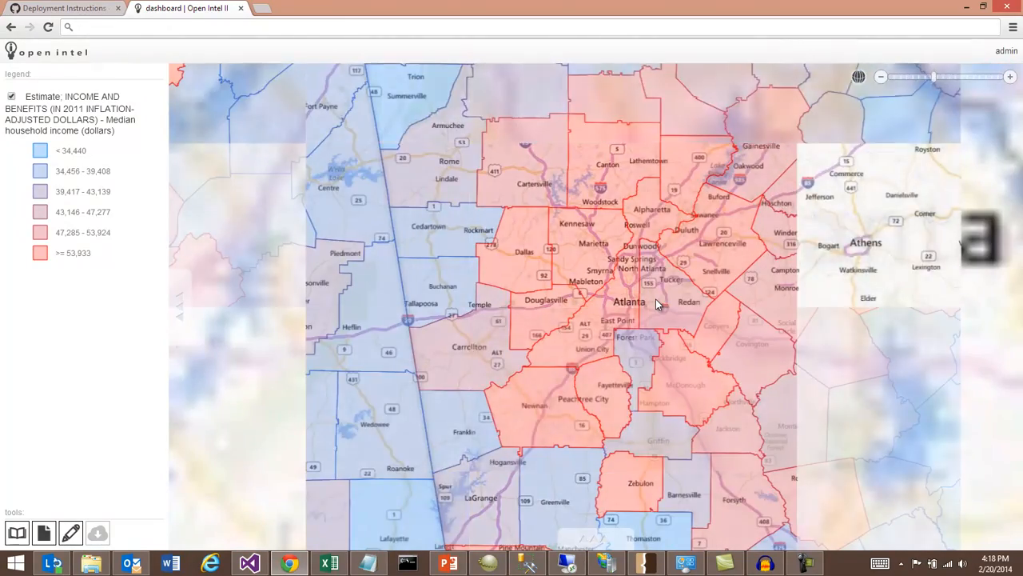
{"action": "scroll", "coordinate": [656, 302], "scroll_direction": "up", "scroll_amount": 1}
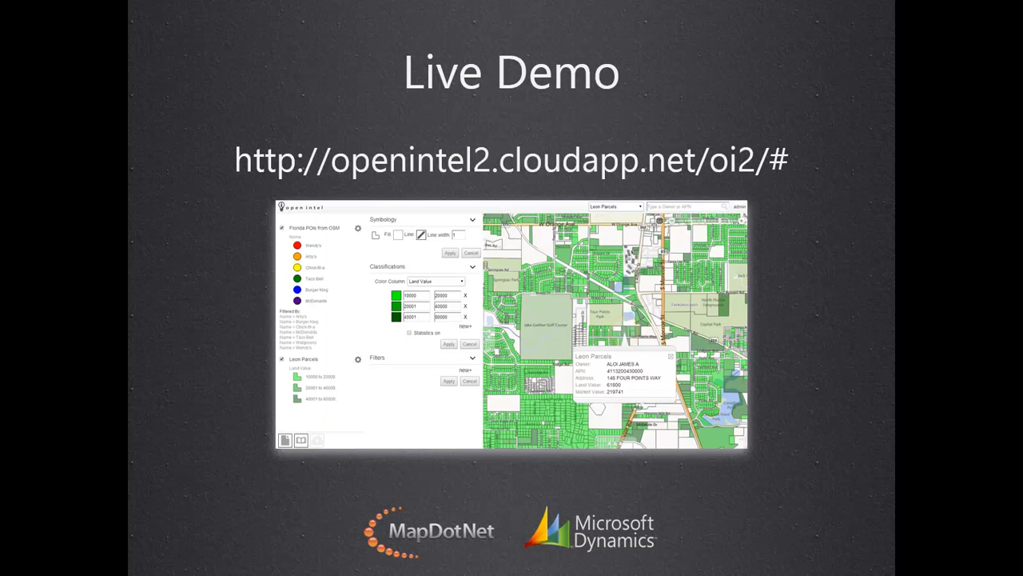
{"action": "key", "text": "Right"}
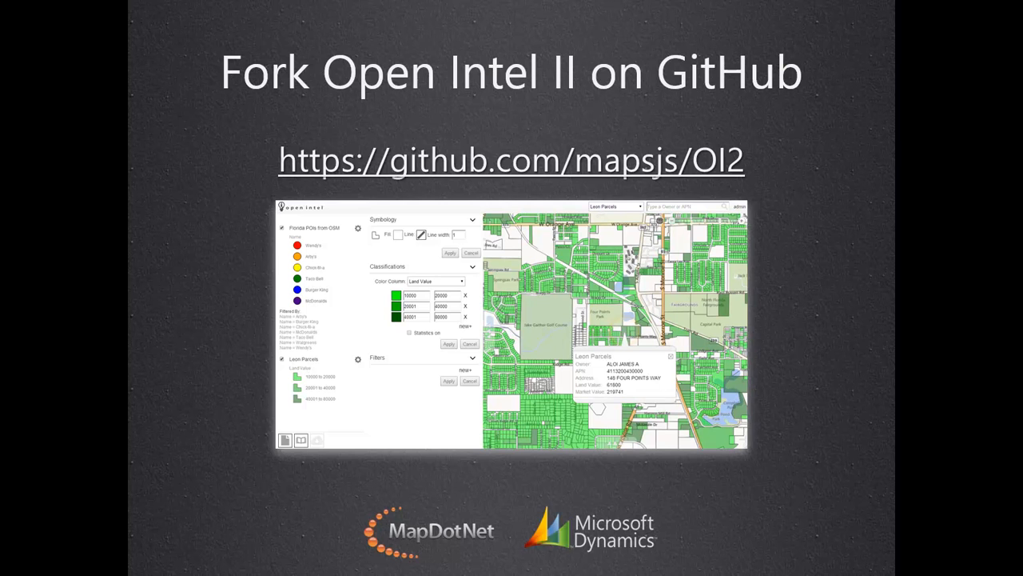